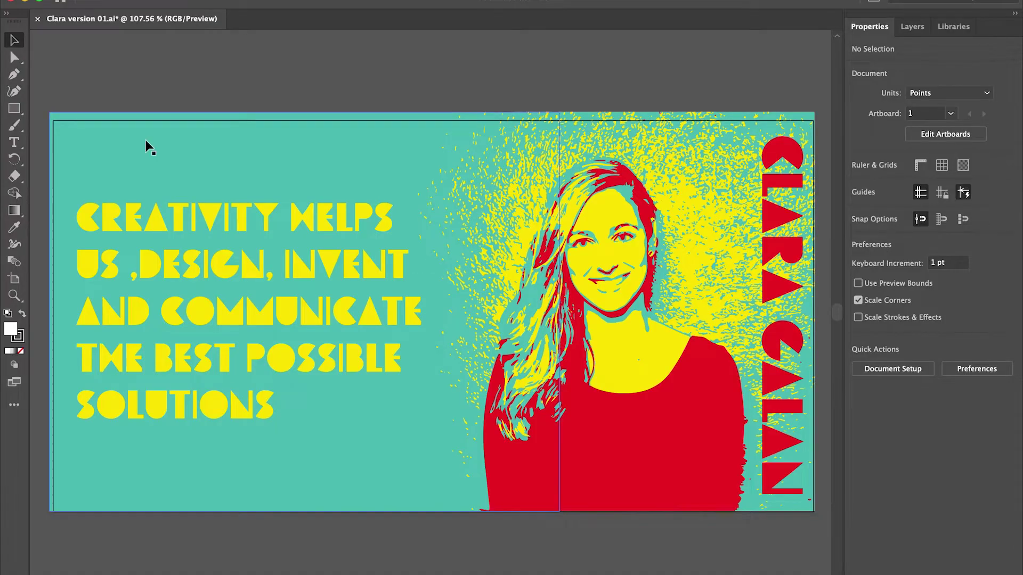
Choose the Art & Illustration Postcard preset in landscape, 560 x 288 pt
click(62, 3)
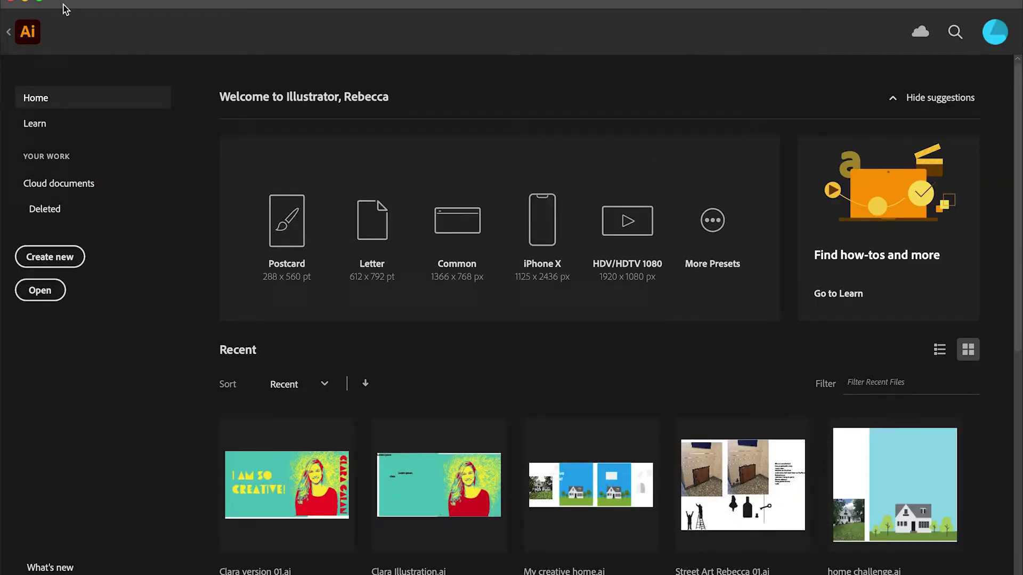
click(50, 257)
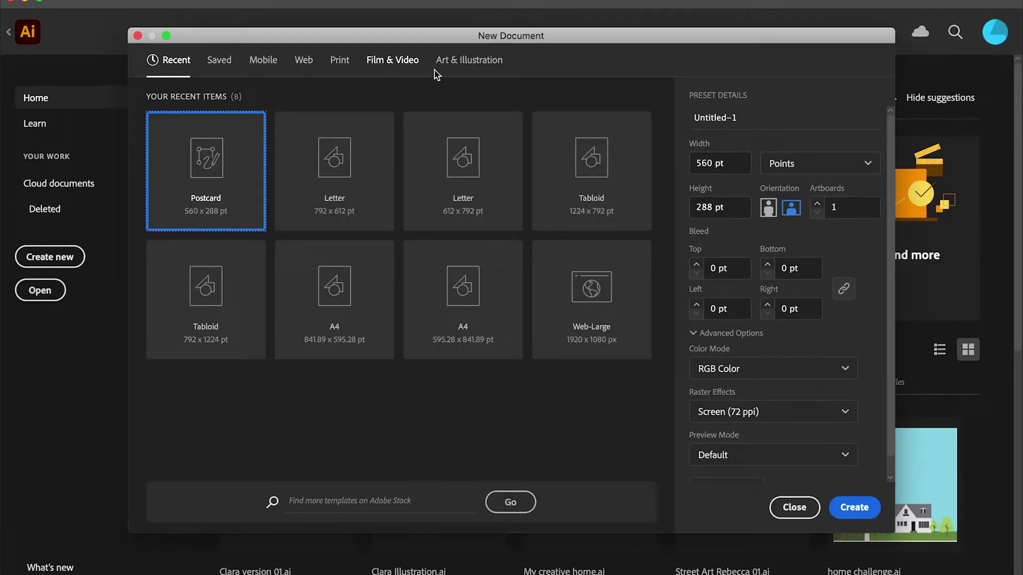
click(472, 69)
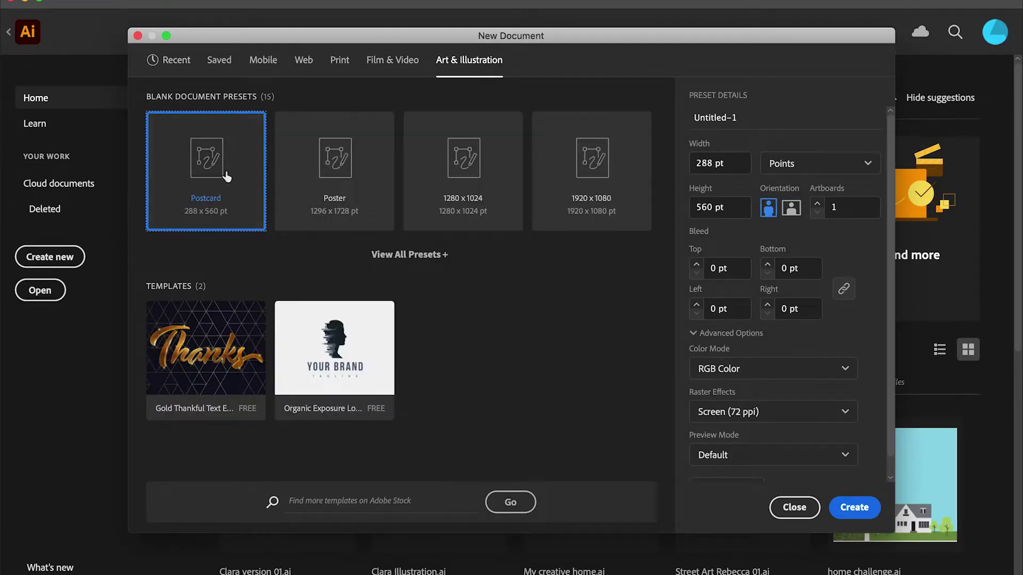
click(791, 210)
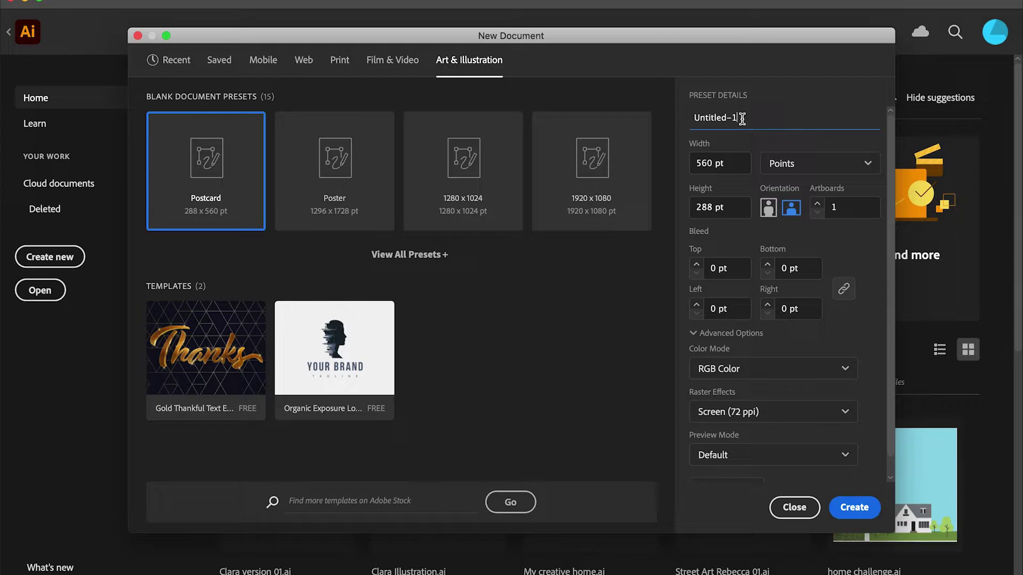
Name the document 'Clara Postcard 01', set raster effects to High (300 ppi), and create it
drag(739, 118, 678, 116)
text(Clara Postcard 01)
click(846, 412)
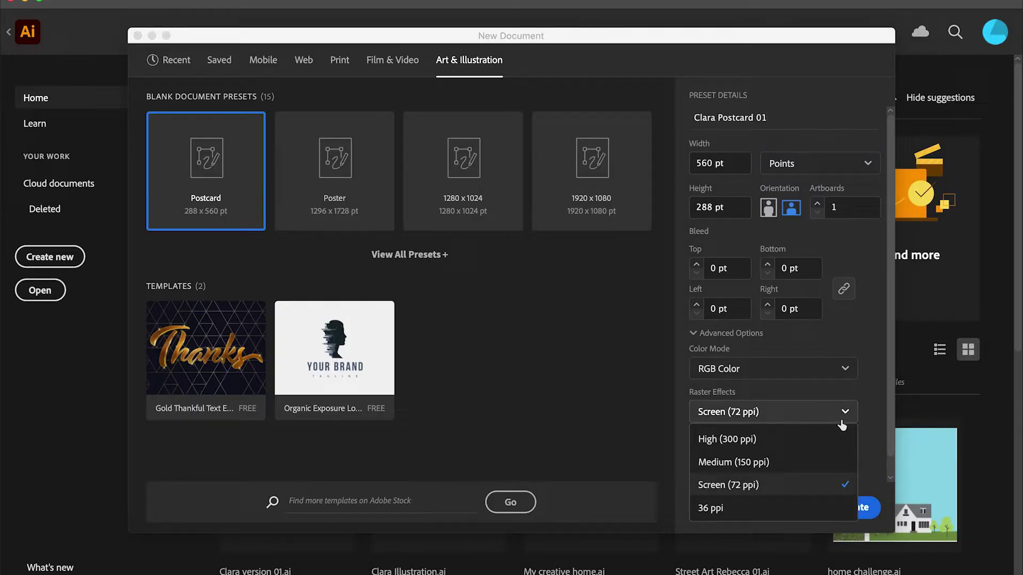
click(823, 440)
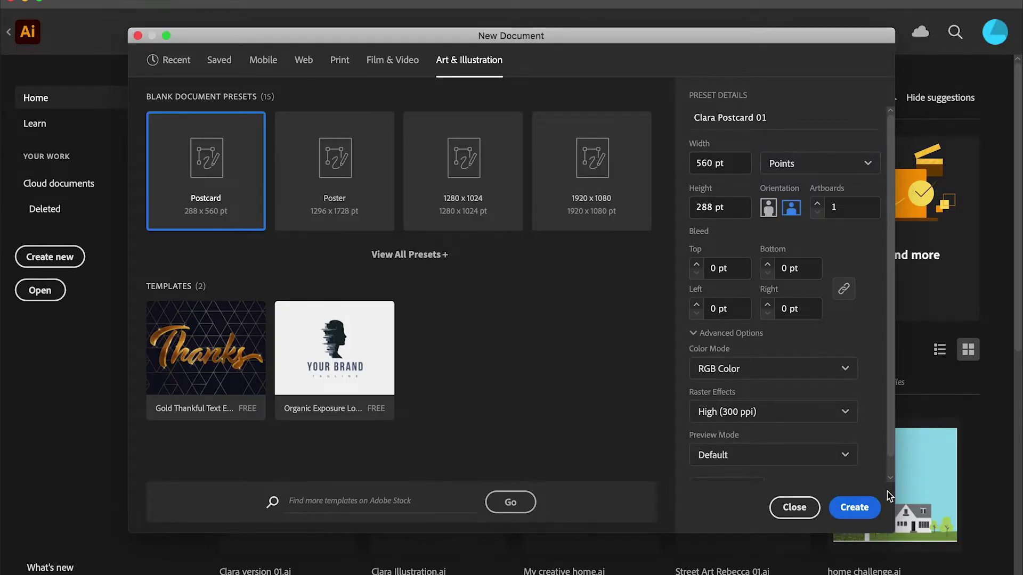
click(867, 507)
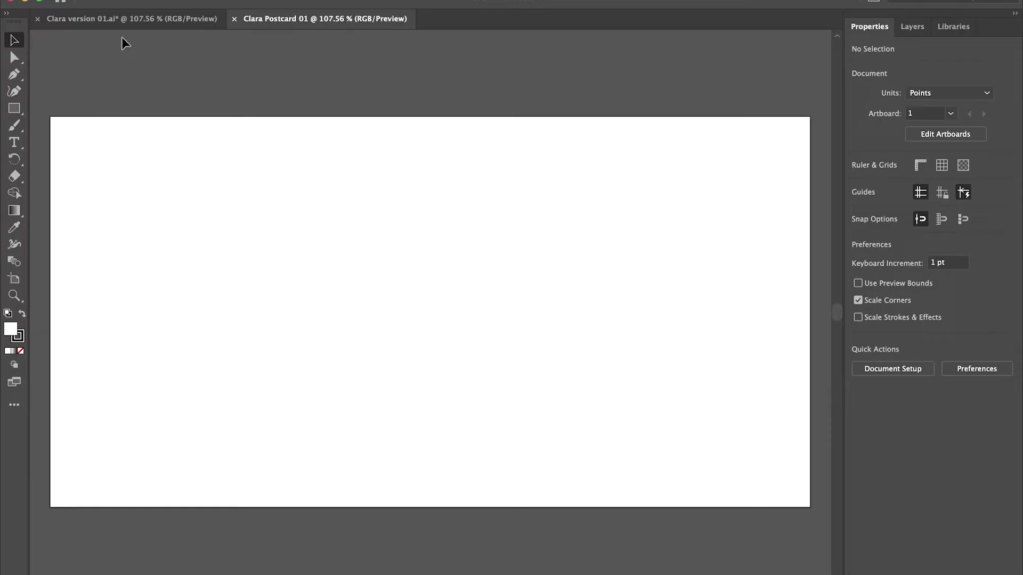
Place IMG_7888.JPG on the artboard as a square image
click(102, 1)
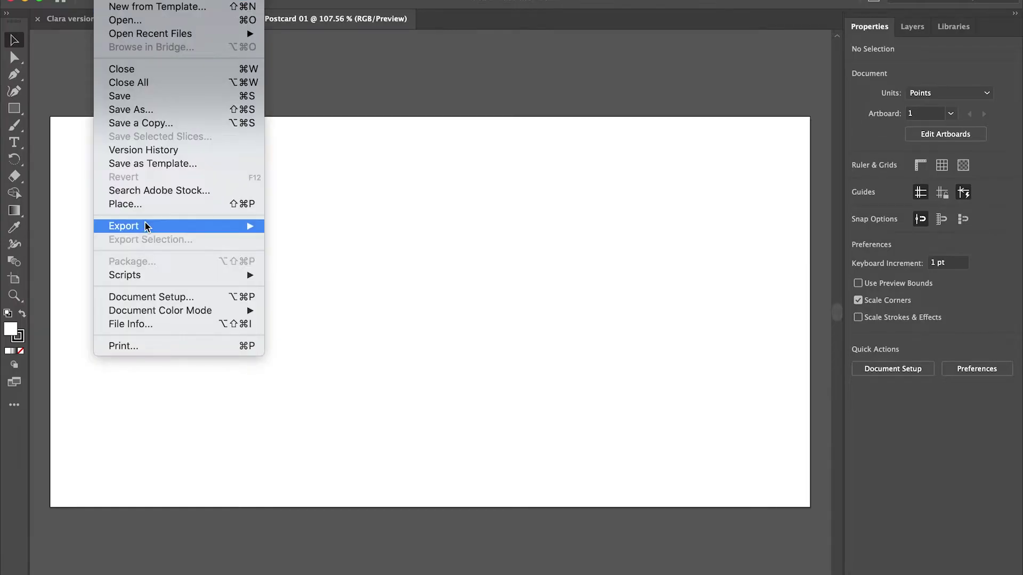
click(141, 204)
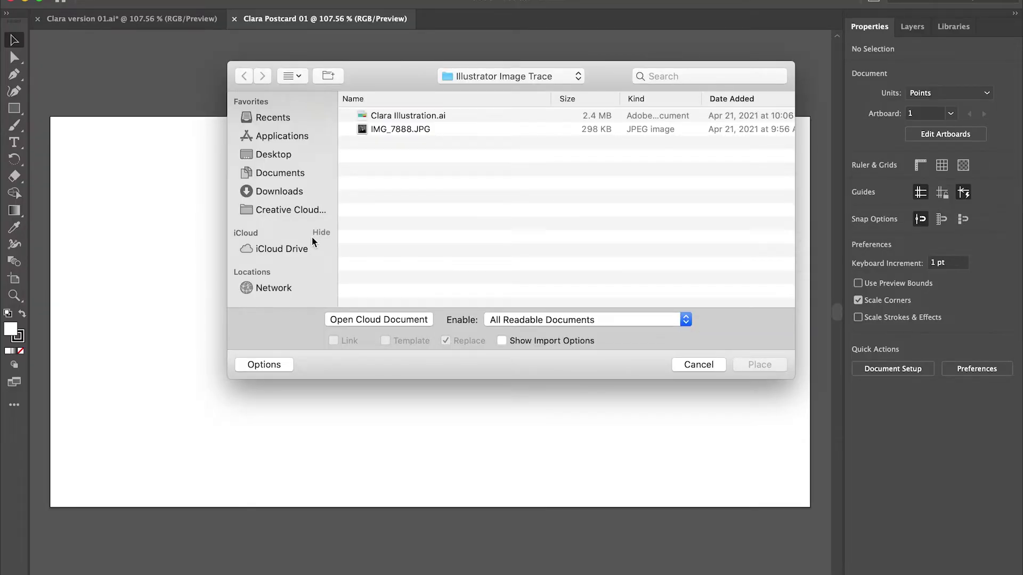
click(419, 130)
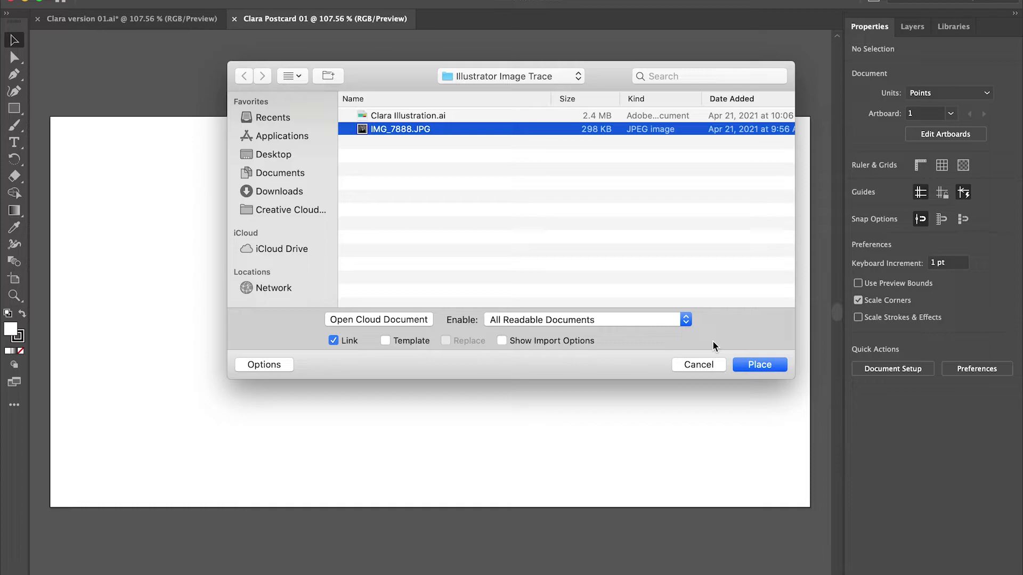
click(756, 365)
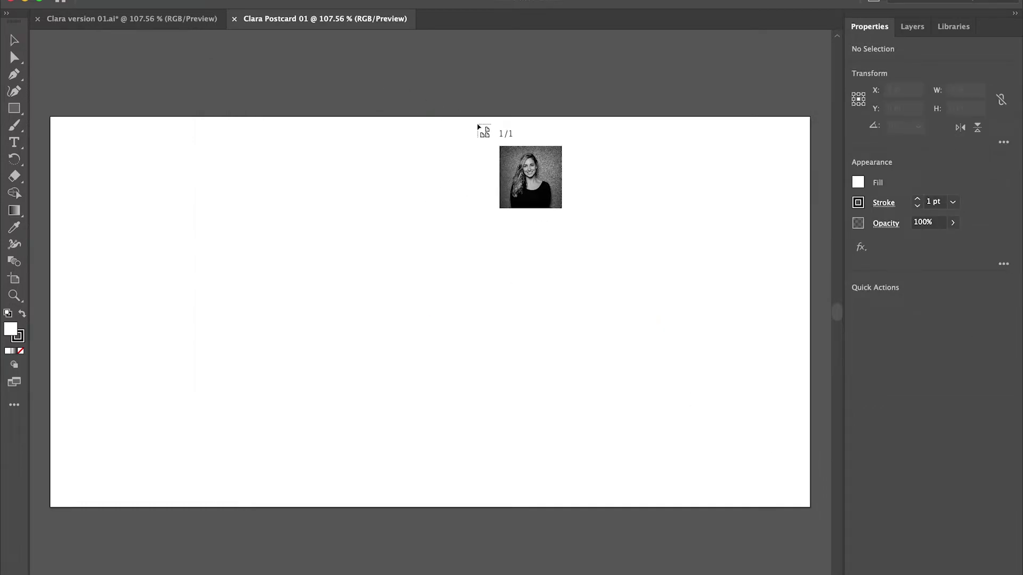
mouse_move(453, 116)
mouse_down()
mouse_move(678, 404)
mouse_move(830, 559)
mouse_move(613, 510)
mouse_up()
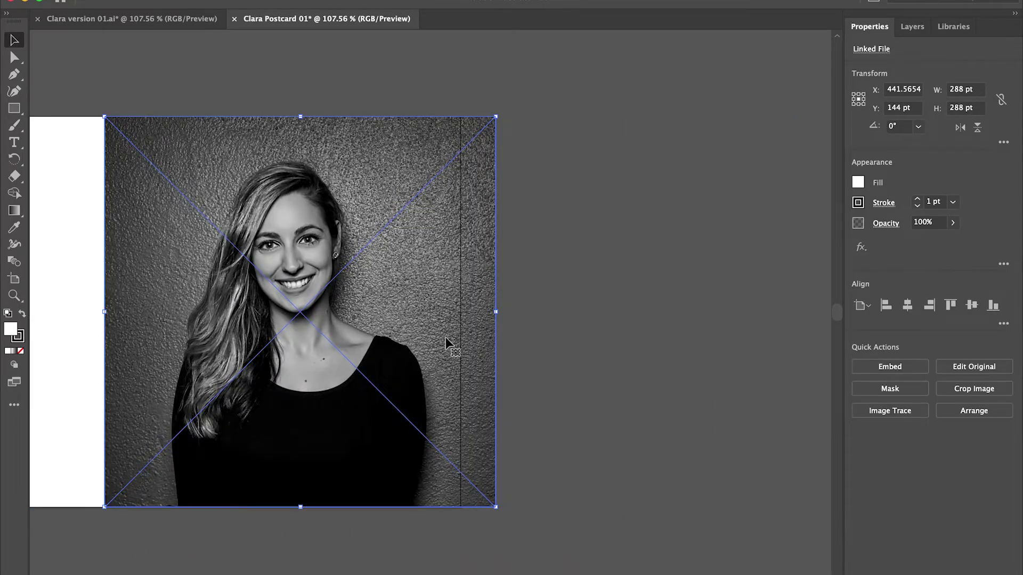
Move the 288 x 288 pt photo so it fills the postcard's right half
scroll(445, 337, left, 5)
drag(311, 322, 563, 320)
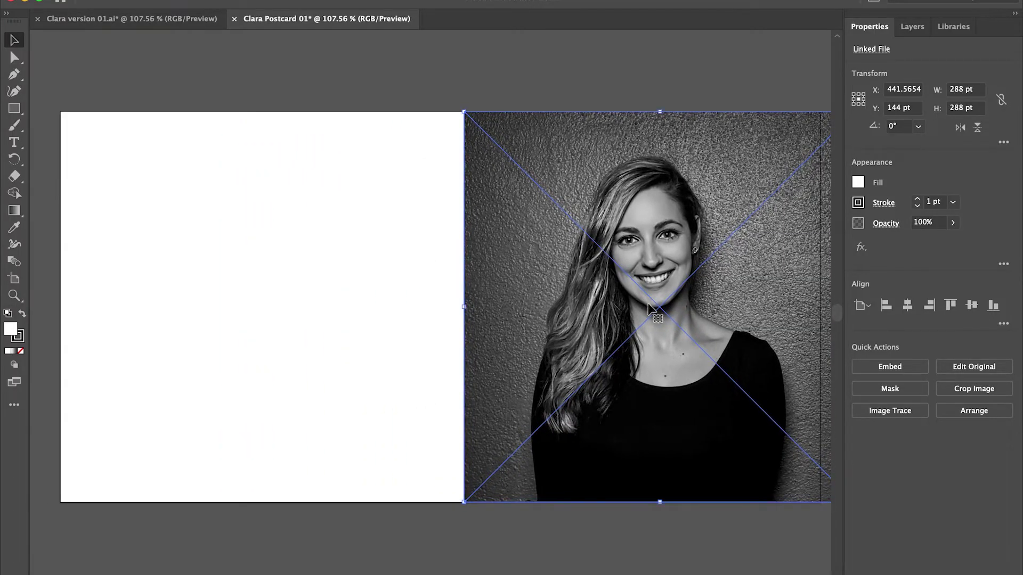
drag(654, 296, 621, 292)
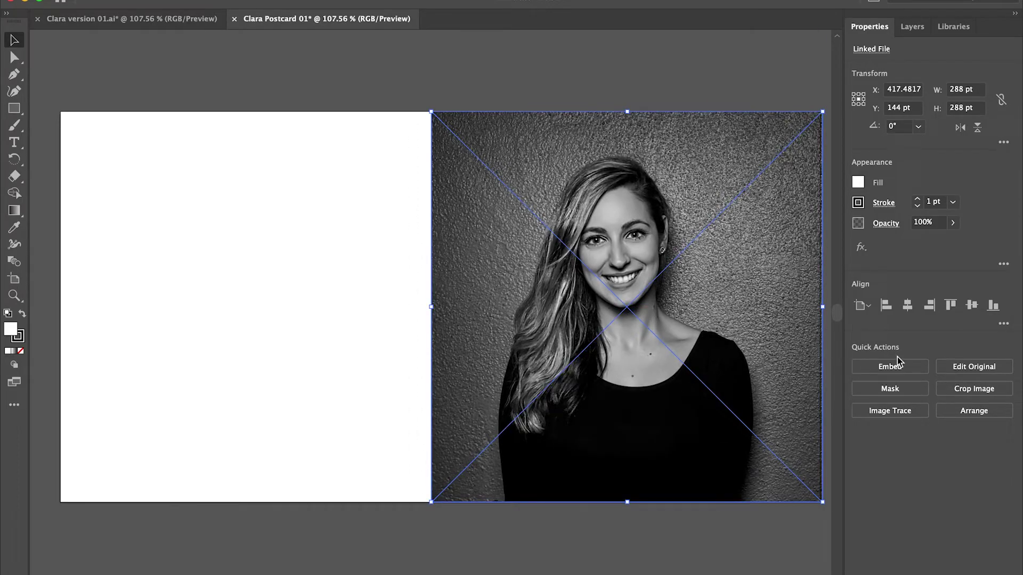
Image-trace the photo with the 3 Colors preset and expand it to vector paths
click(893, 414)
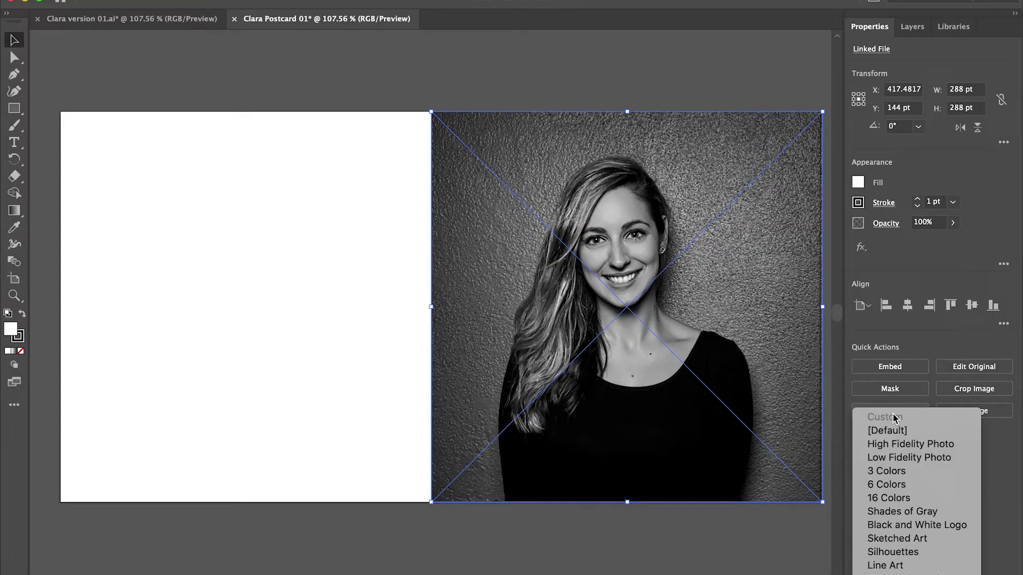
click(895, 472)
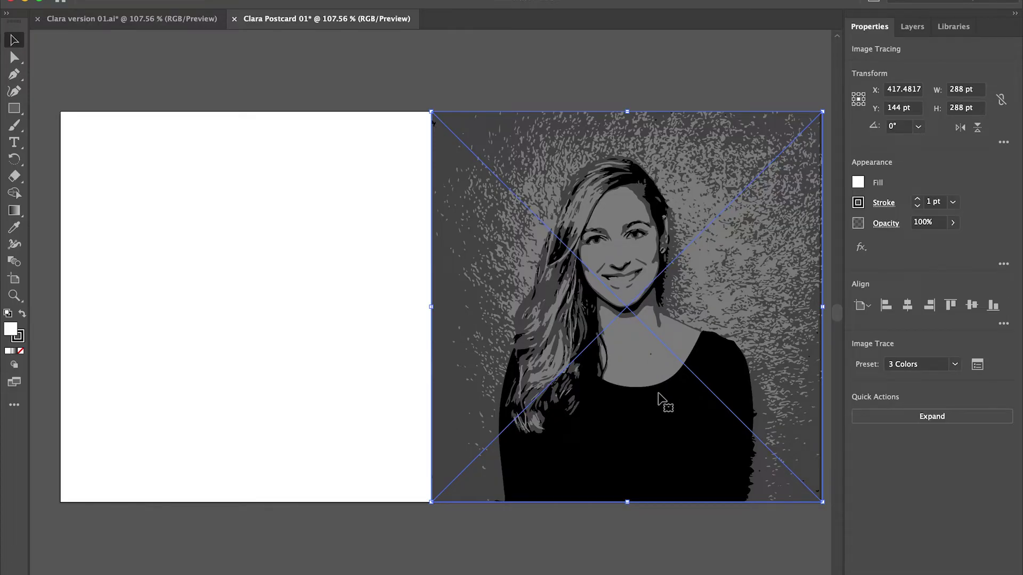
click(936, 421)
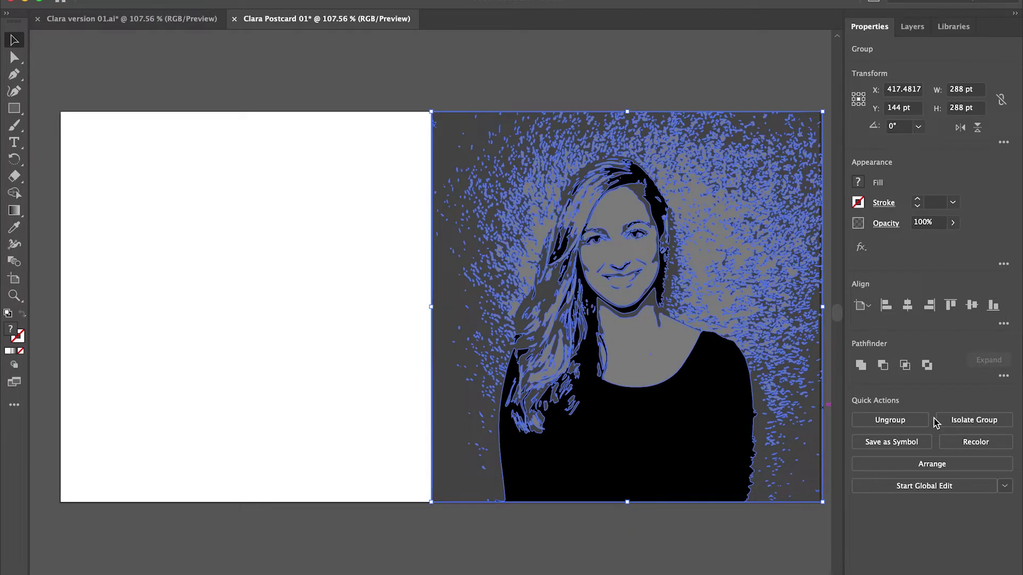
Ungroup the traced artwork into separate shapes
click(762, 536)
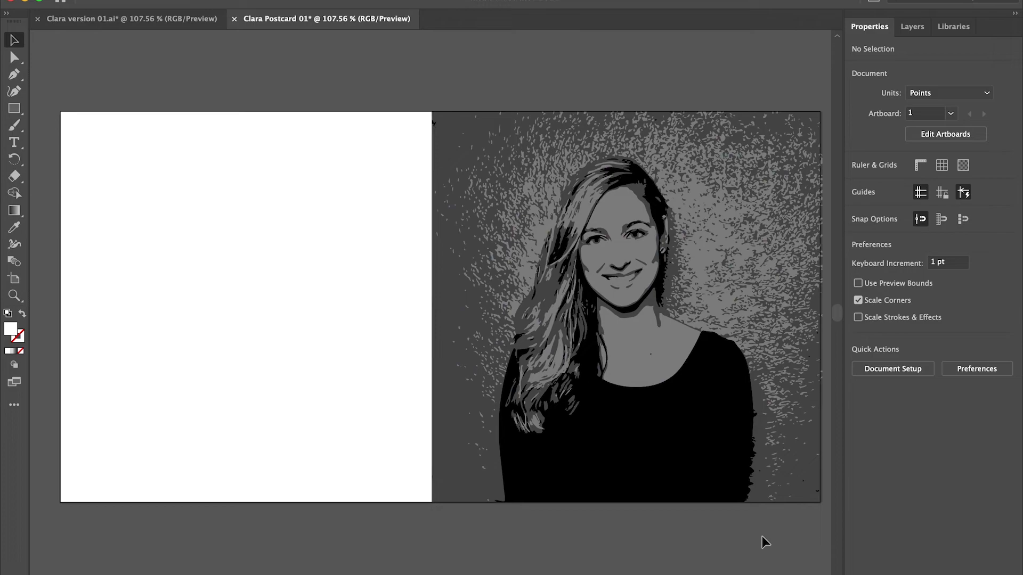
click(693, 447)
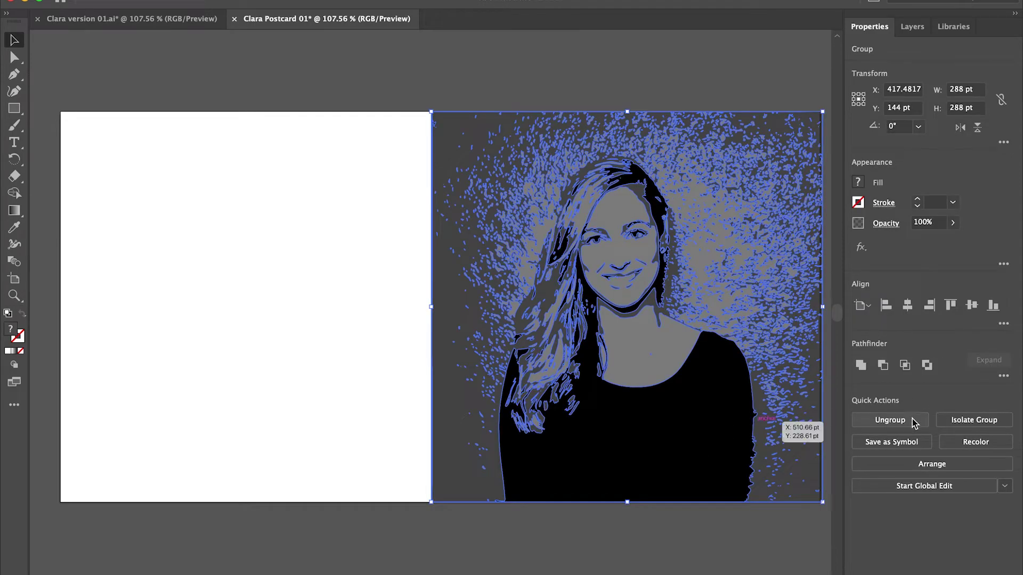
click(895, 420)
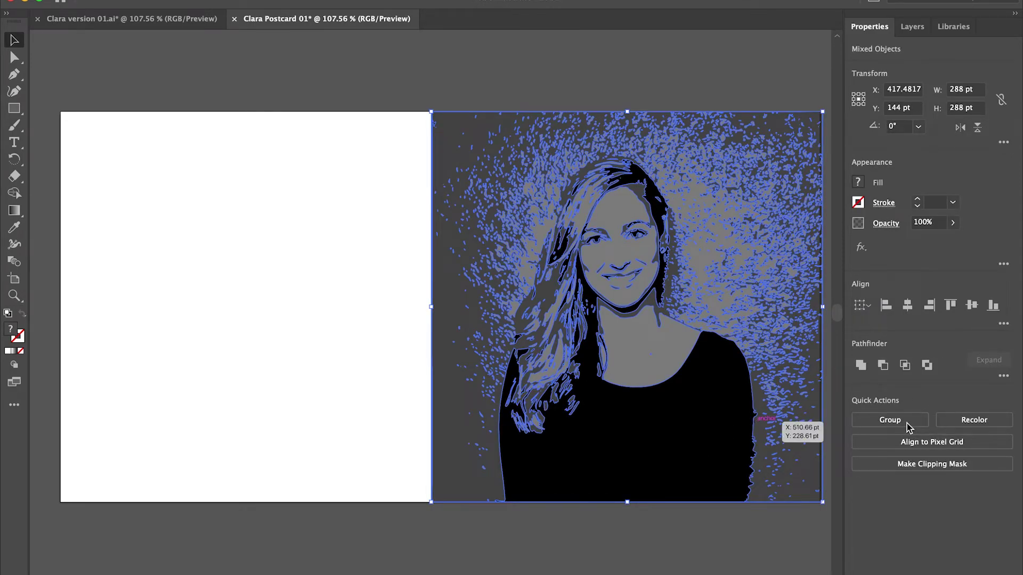
click(680, 541)
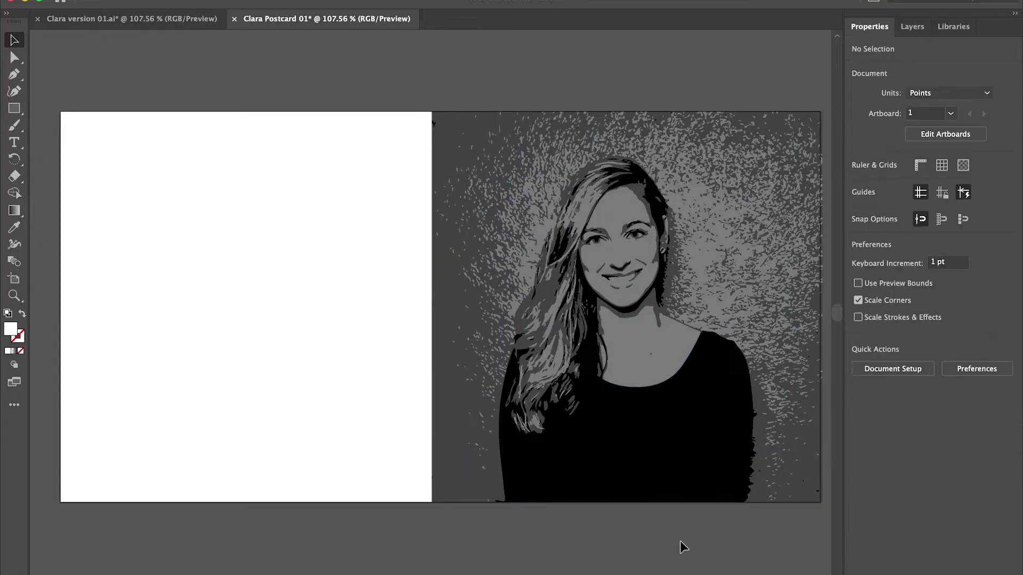
Load the Pop Art swatch library and add its yellow, teal and red colour group
click(642, 446)
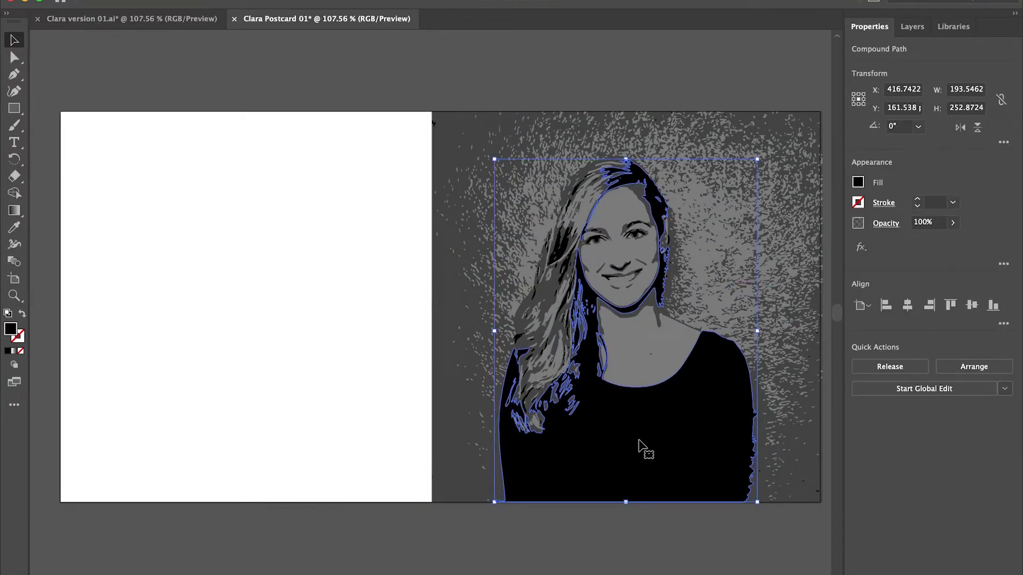
click(857, 183)
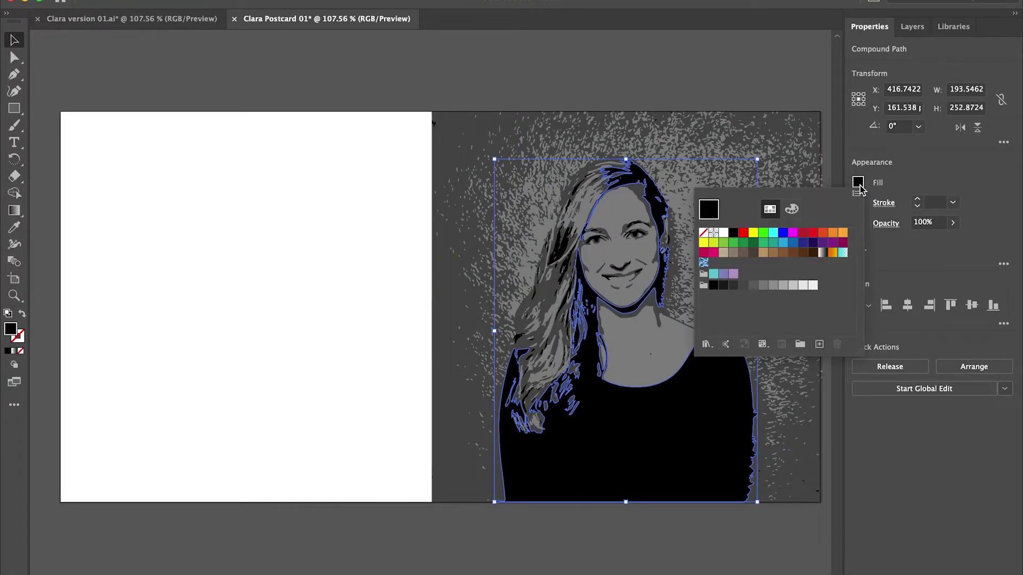
click(706, 346)
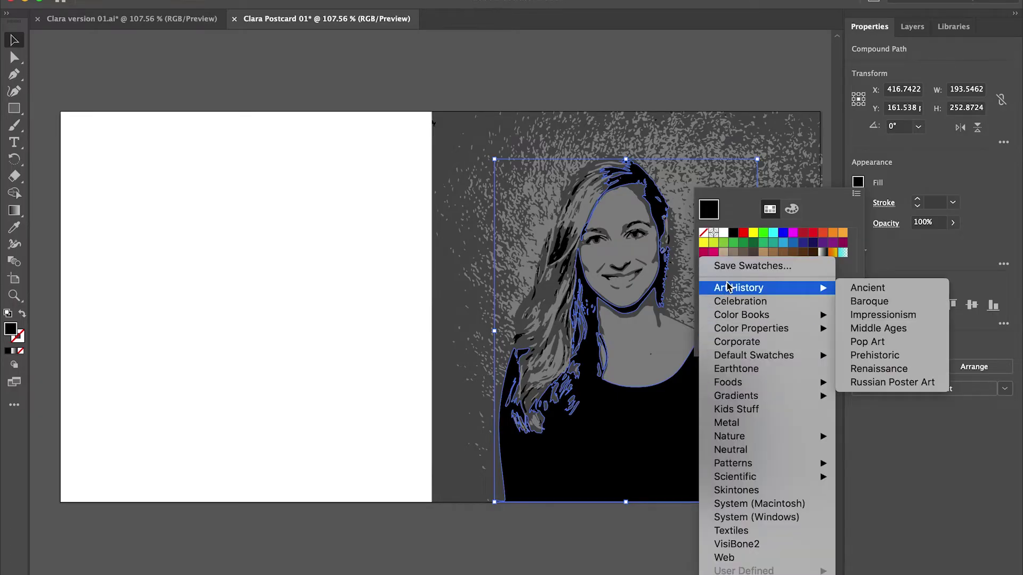
mouse_move(820, 290)
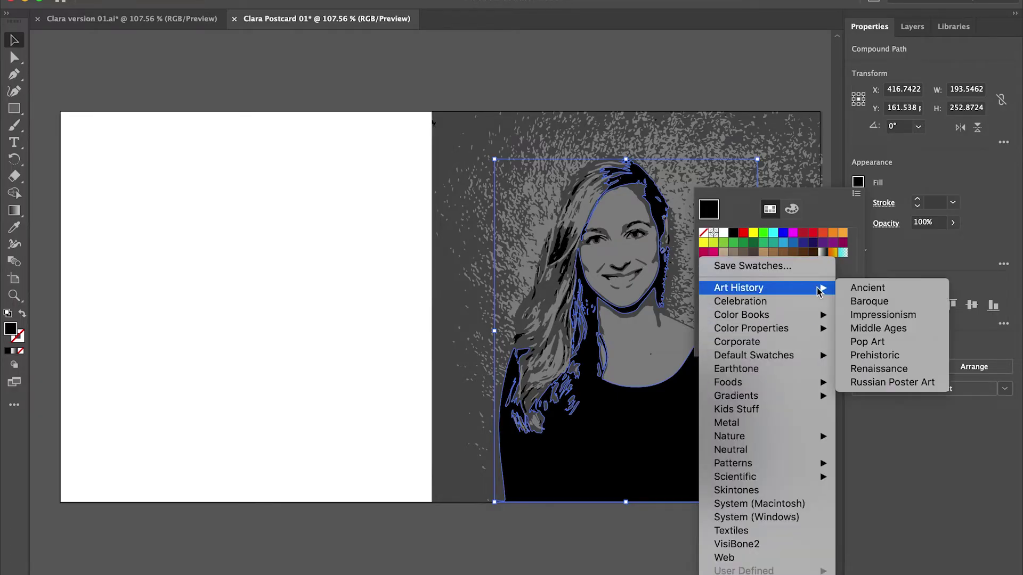
click(867, 343)
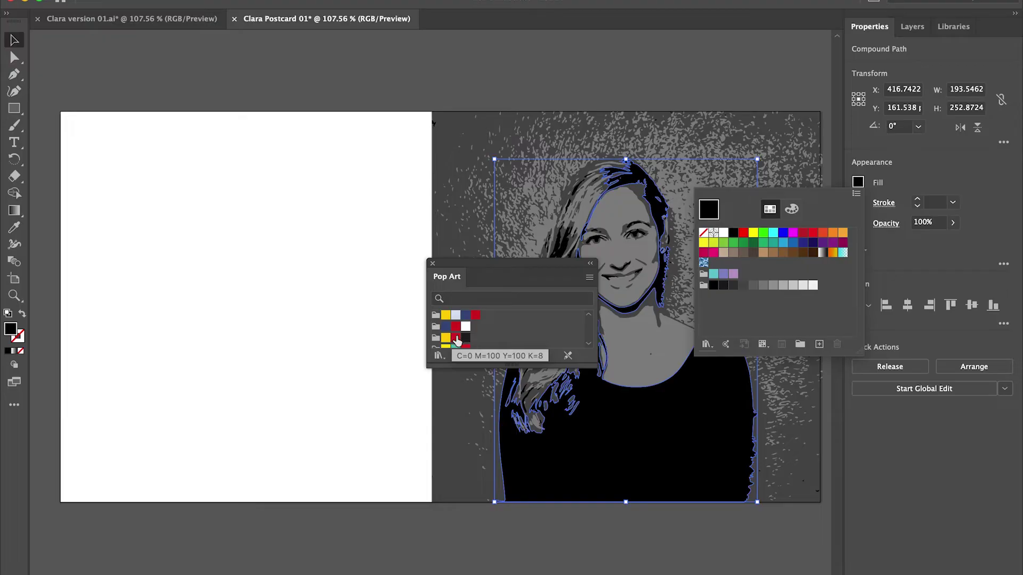
click(493, 367)
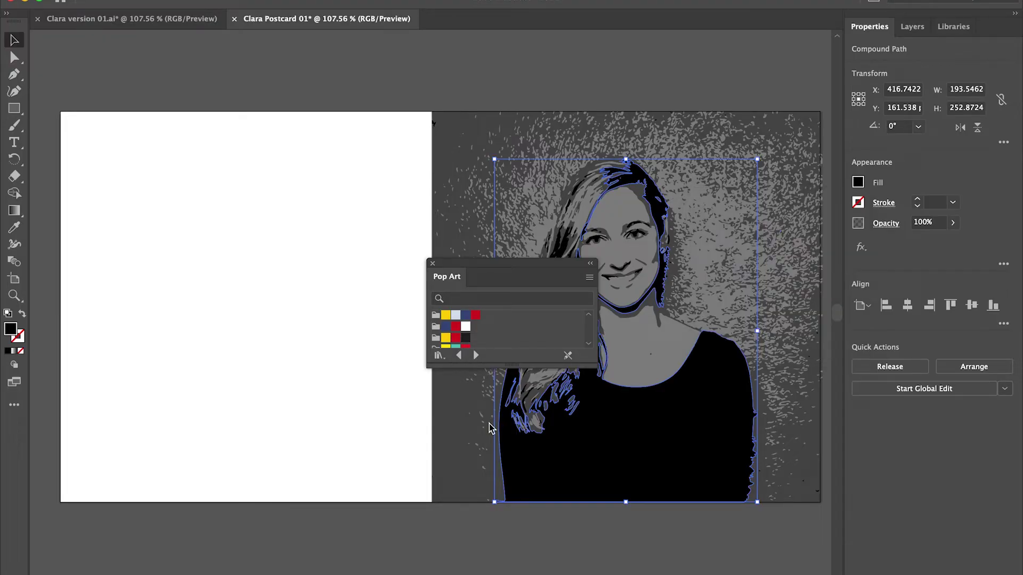
drag(496, 364, 496, 441)
click(436, 353)
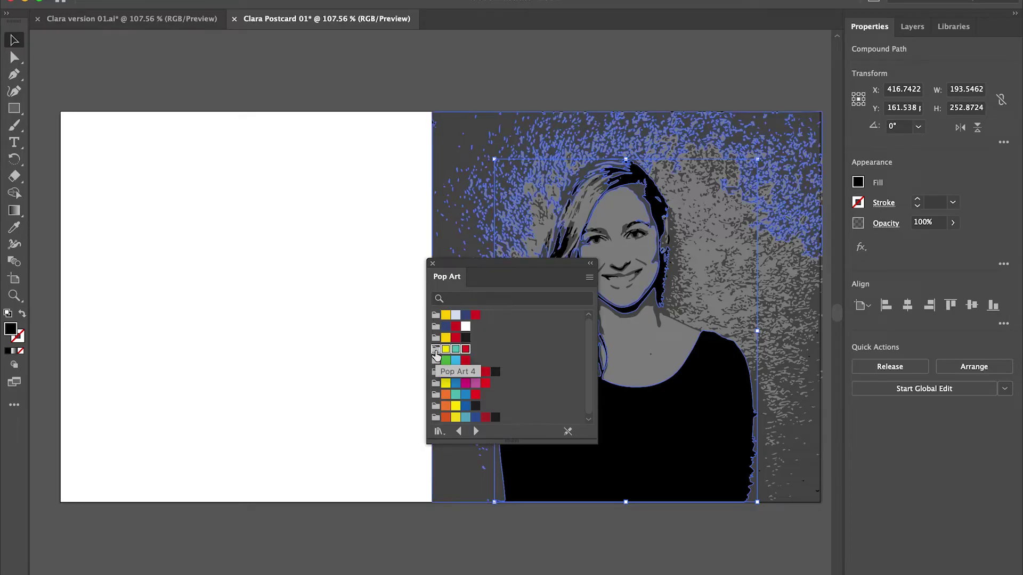
click(857, 184)
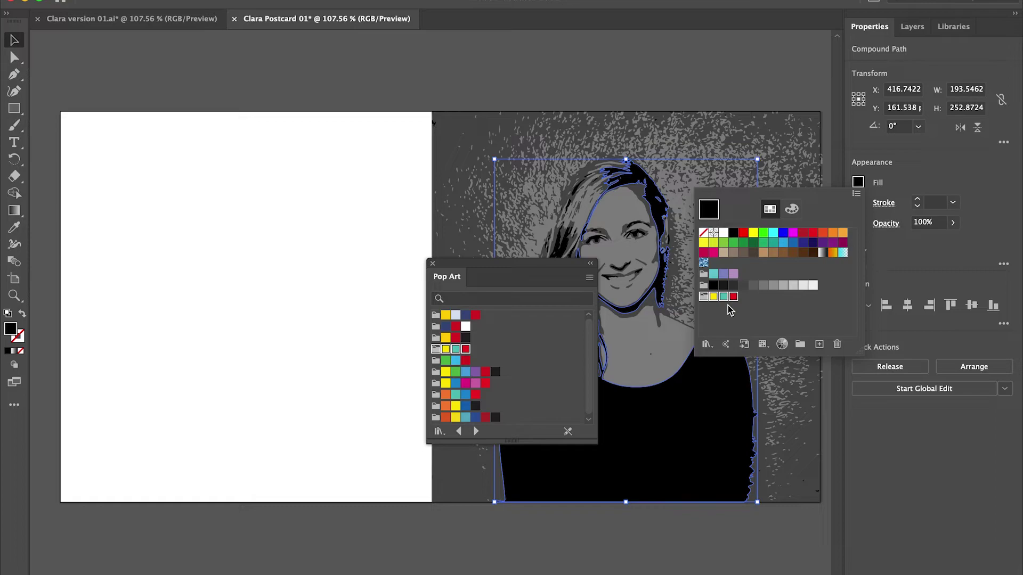
click(432, 265)
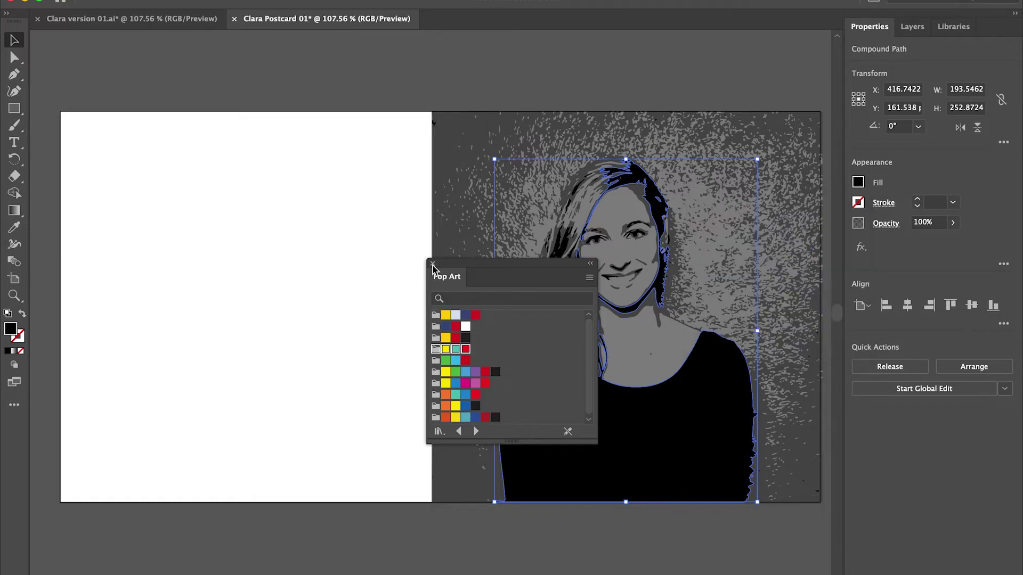
click(432, 265)
Fill the portrait's black shirt and hair shapes with red
click(858, 184)
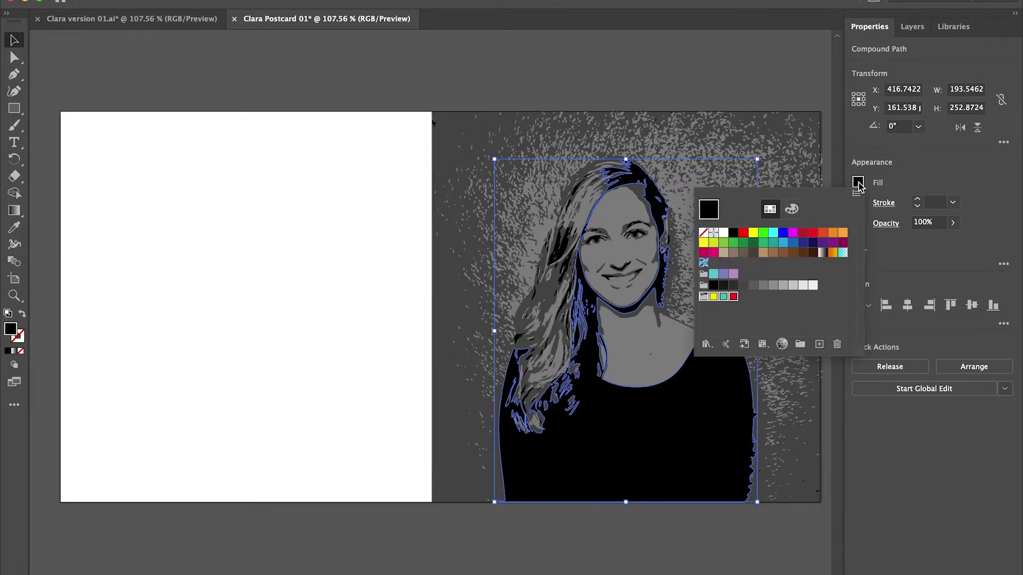
click(725, 321)
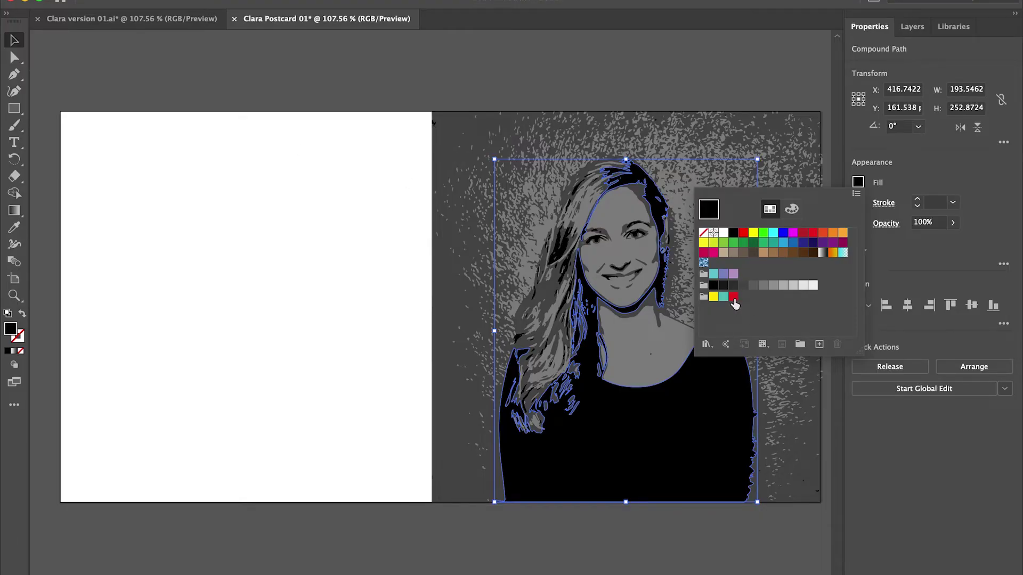
click(733, 297)
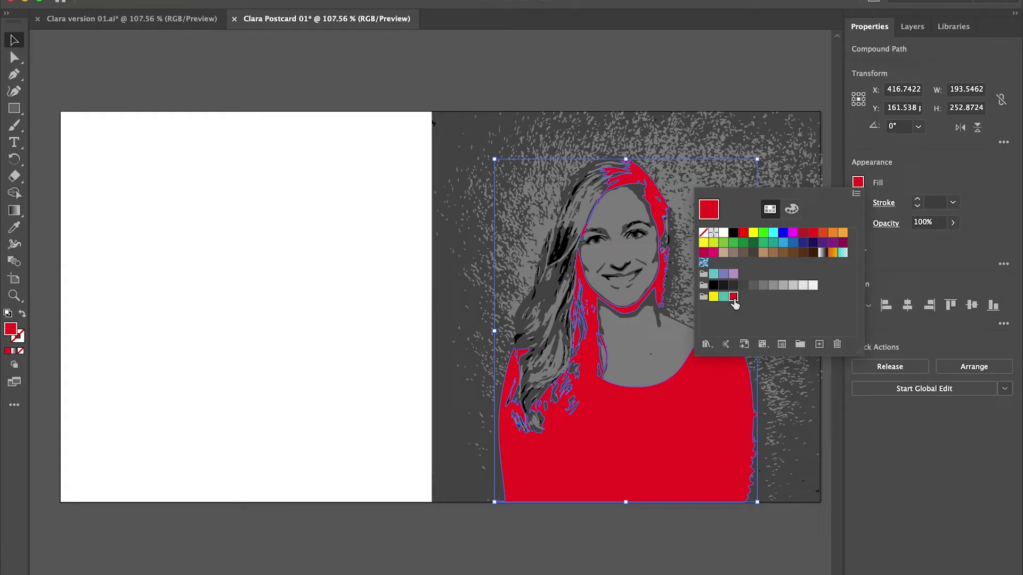
click(641, 360)
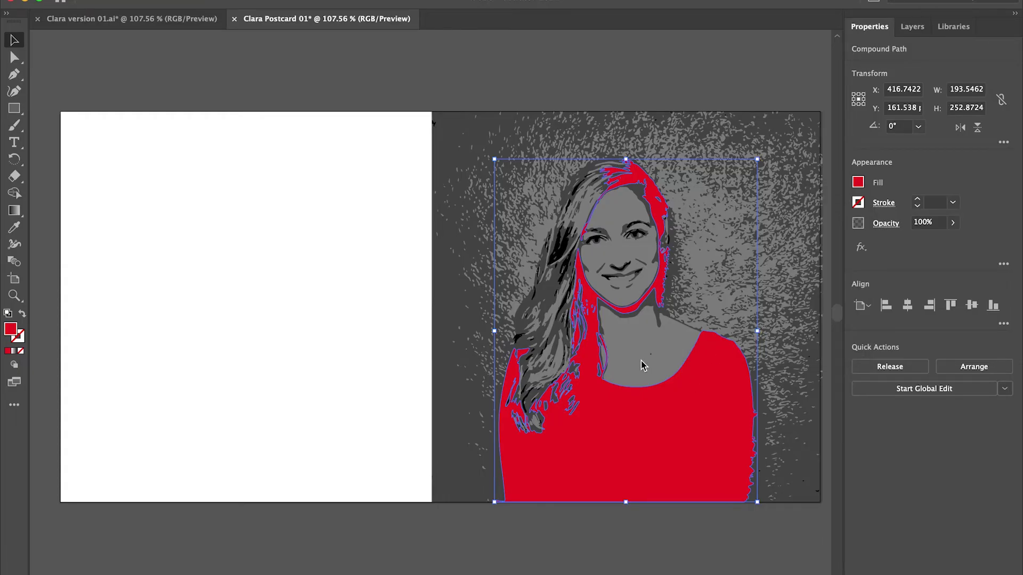
click(640, 360)
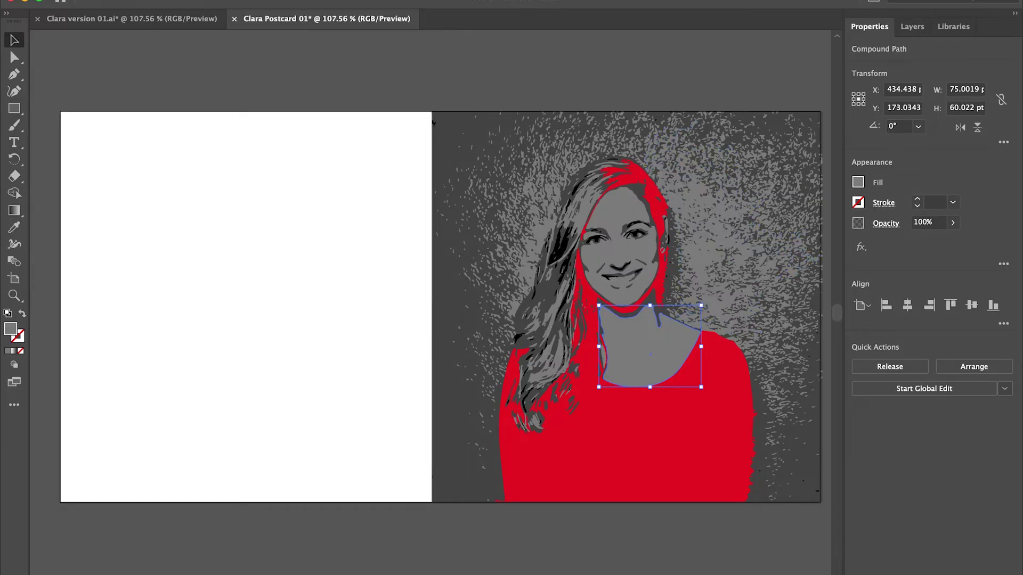
Select all shapes with the same grey fill and make them yellow
click(282, 1)
mouse_move(316, 107)
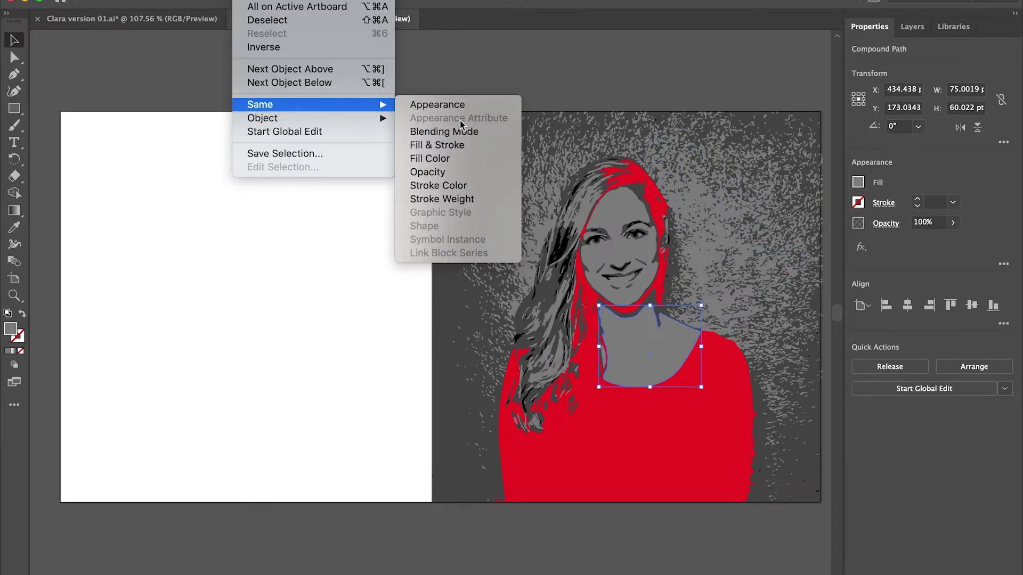
click(458, 161)
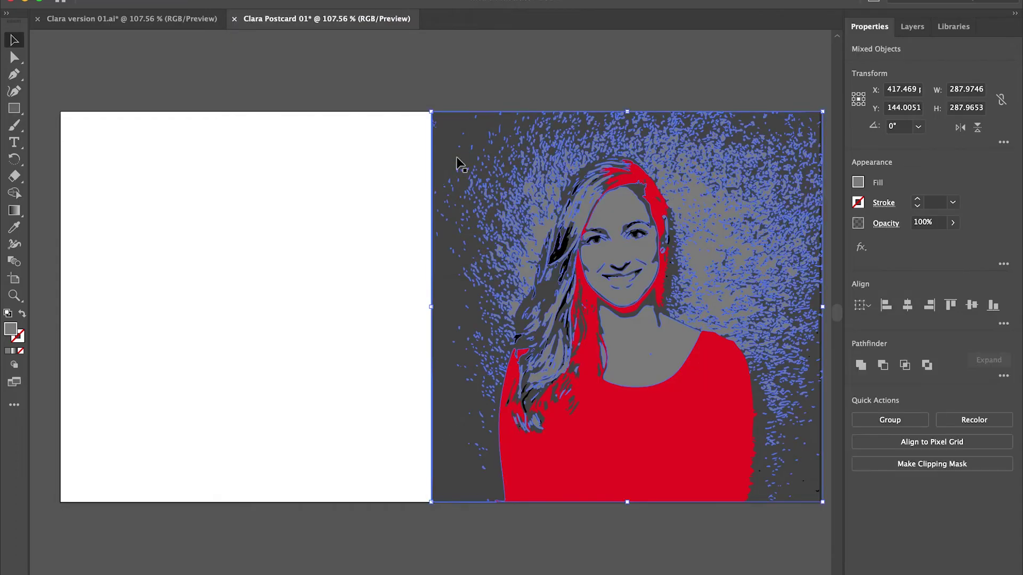
click(857, 182)
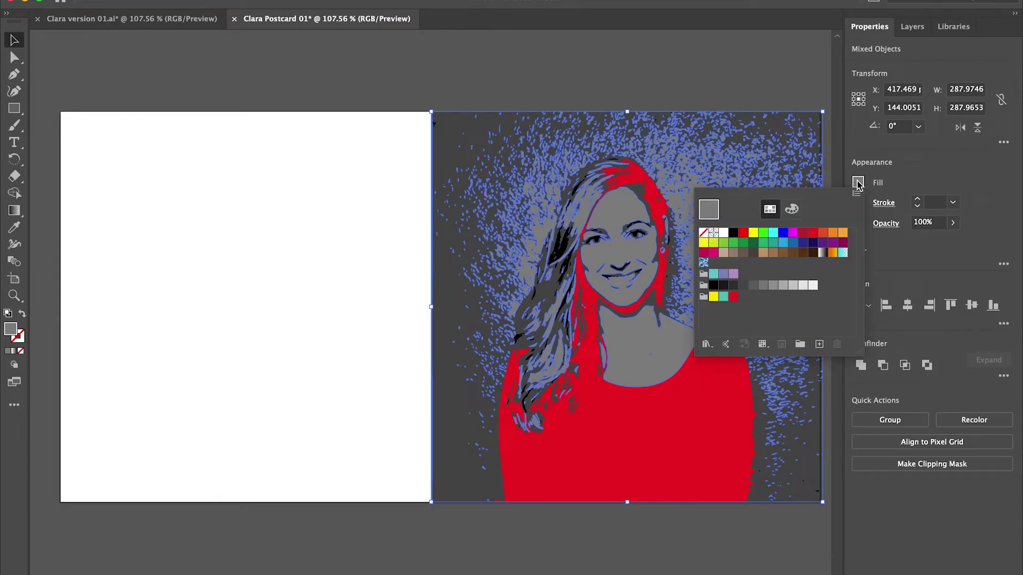
click(713, 297)
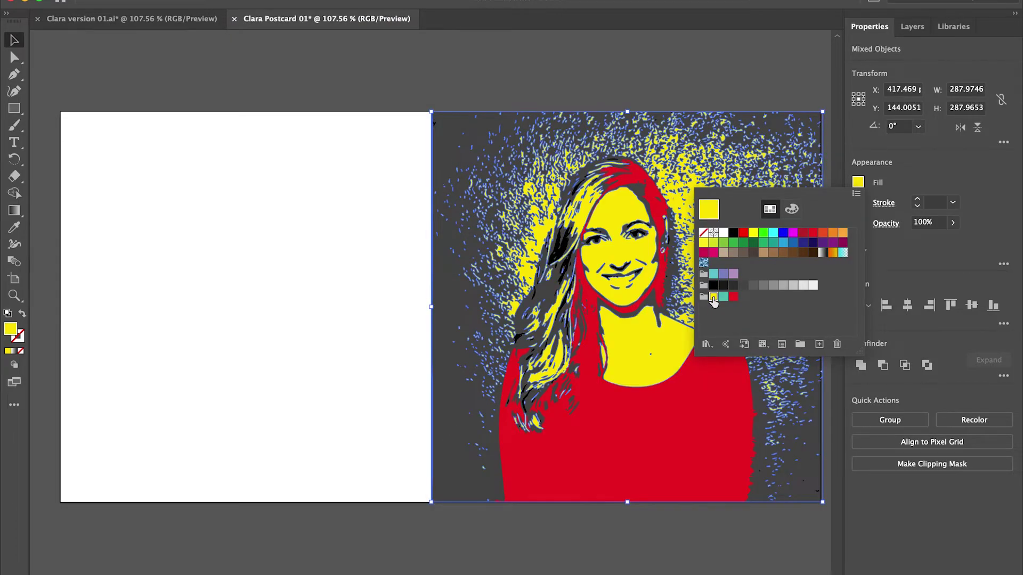
click(308, 356)
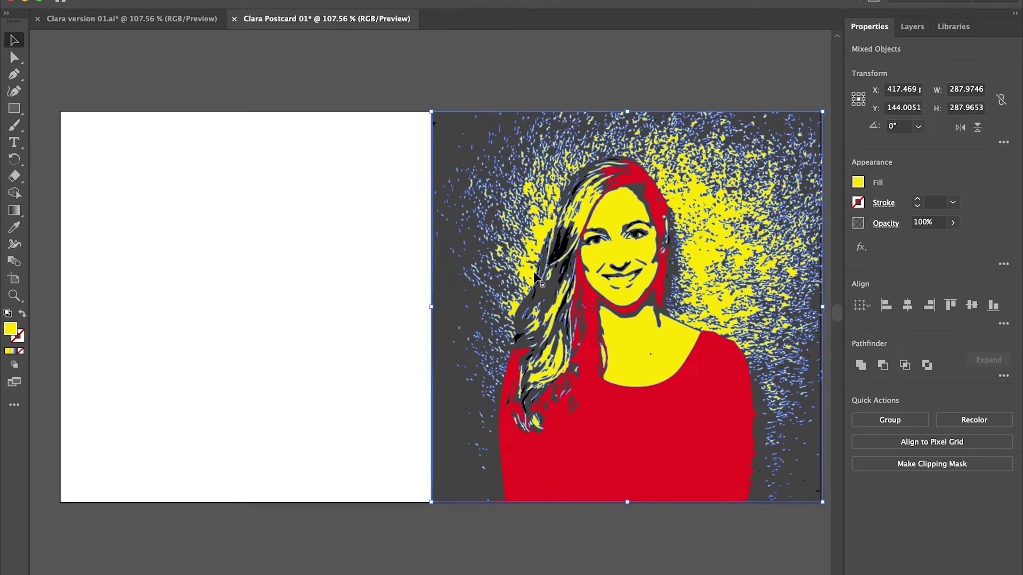
Select all dark hair-strand shapes by matching fill and make them red
click(564, 247)
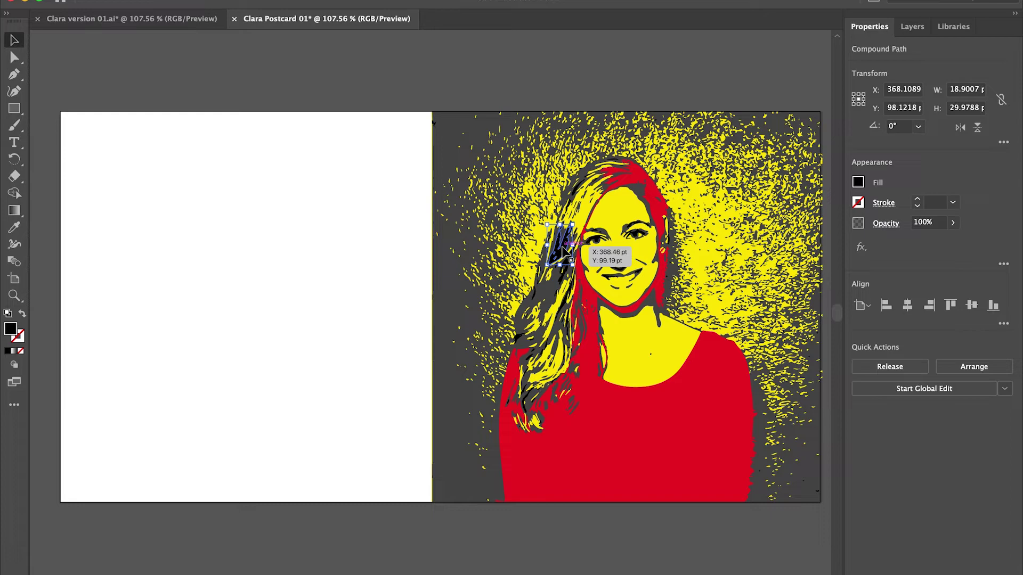
click(255, 1)
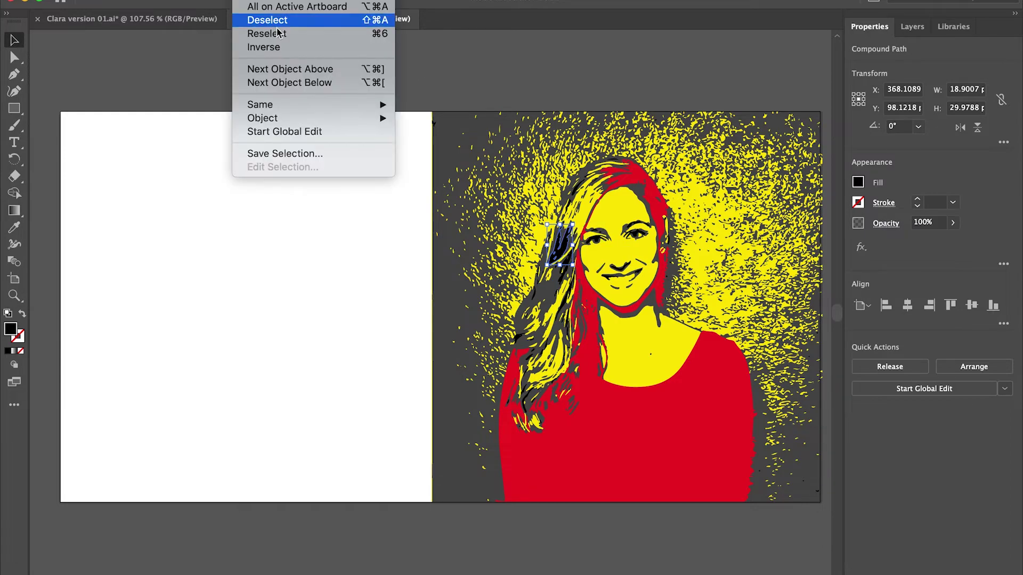
mouse_move(301, 104)
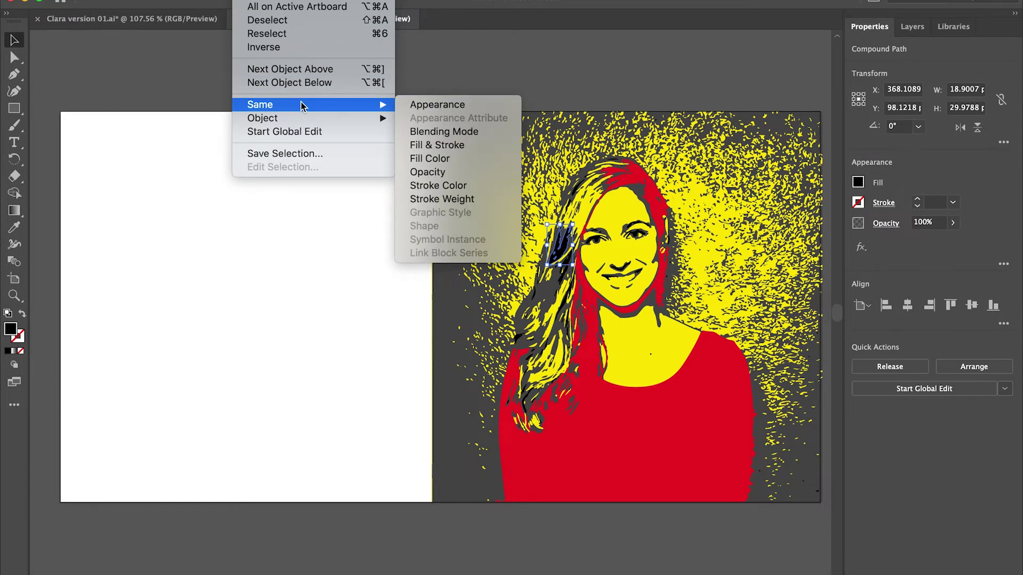
click(432, 158)
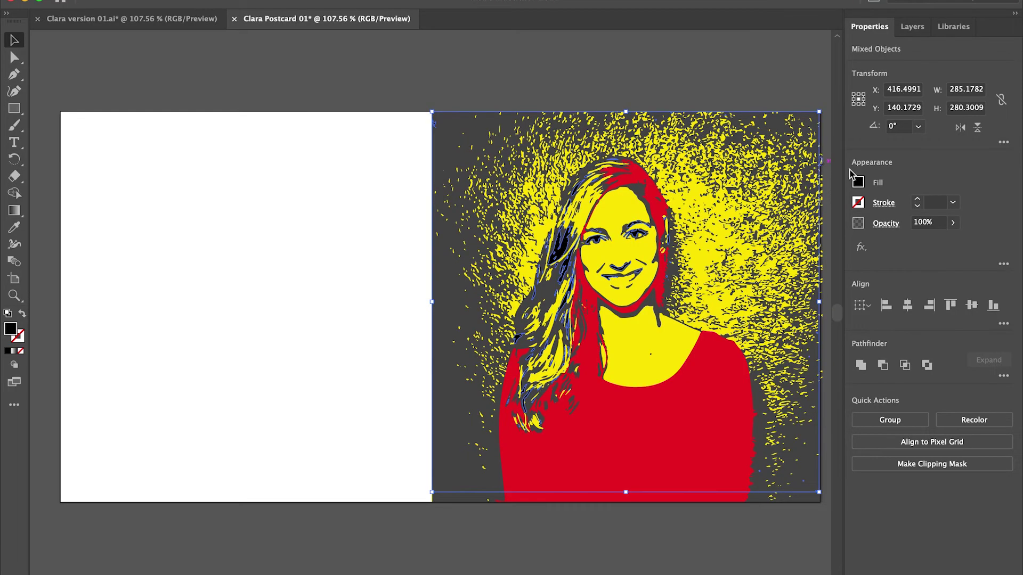
click(859, 183)
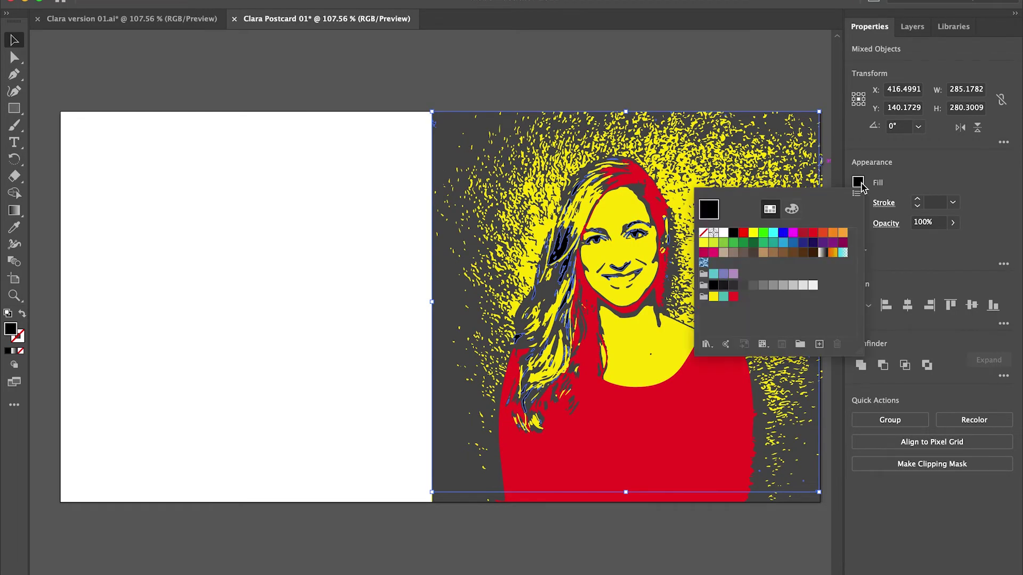
click(734, 298)
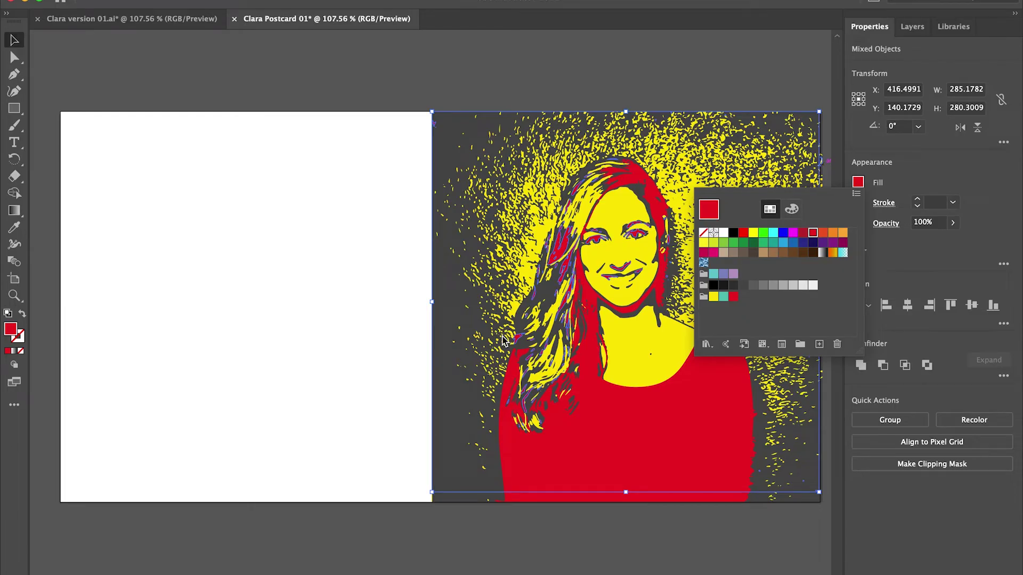
click(521, 320)
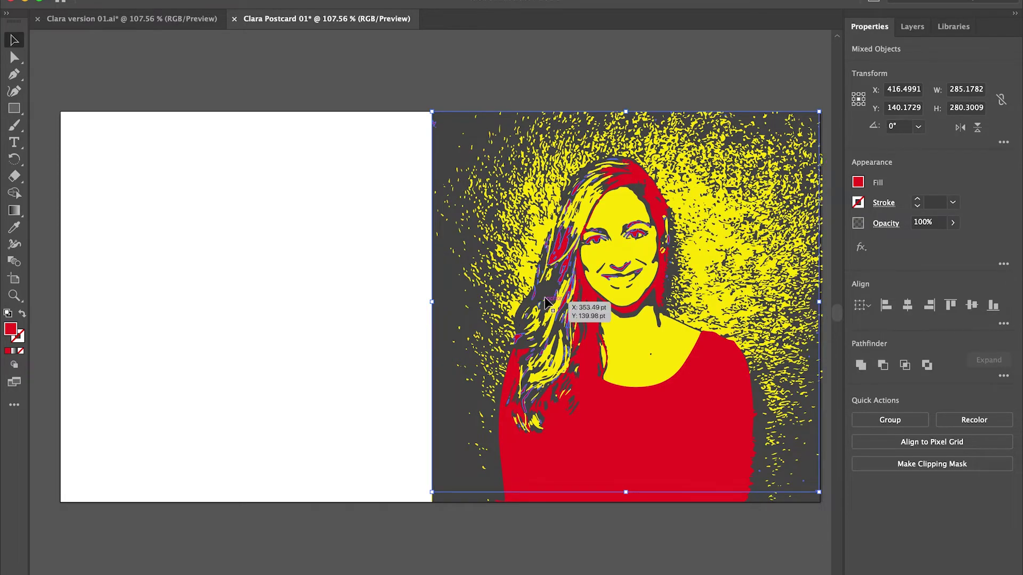
Try a teal fill on the selected shapes, then undo it
key(super+8)
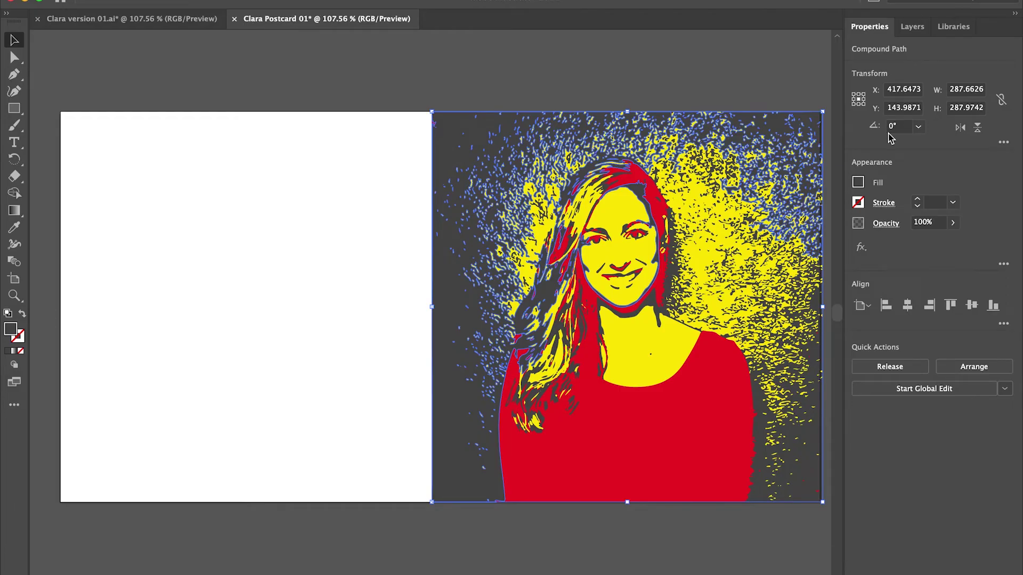
click(858, 183)
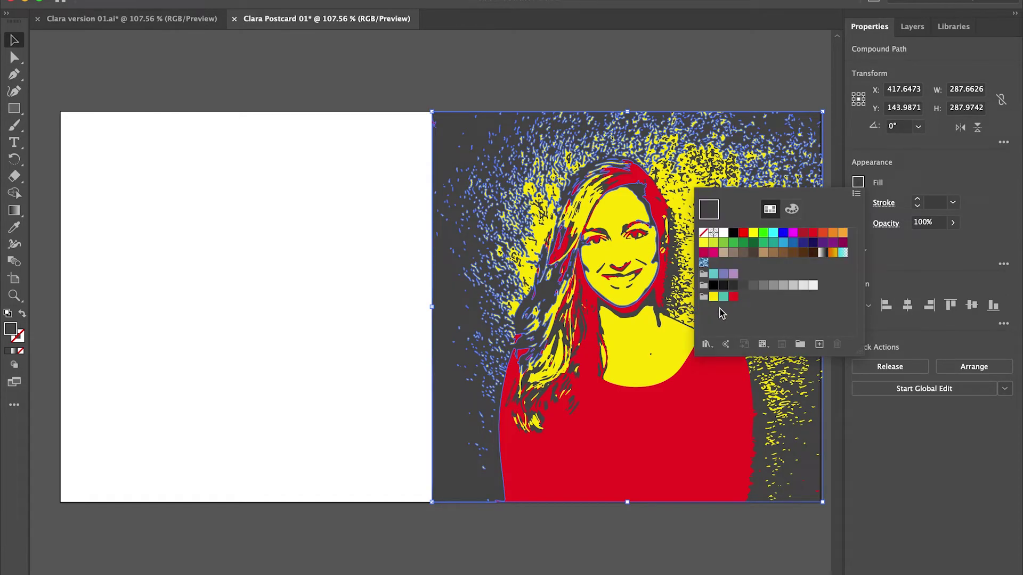
click(723, 297)
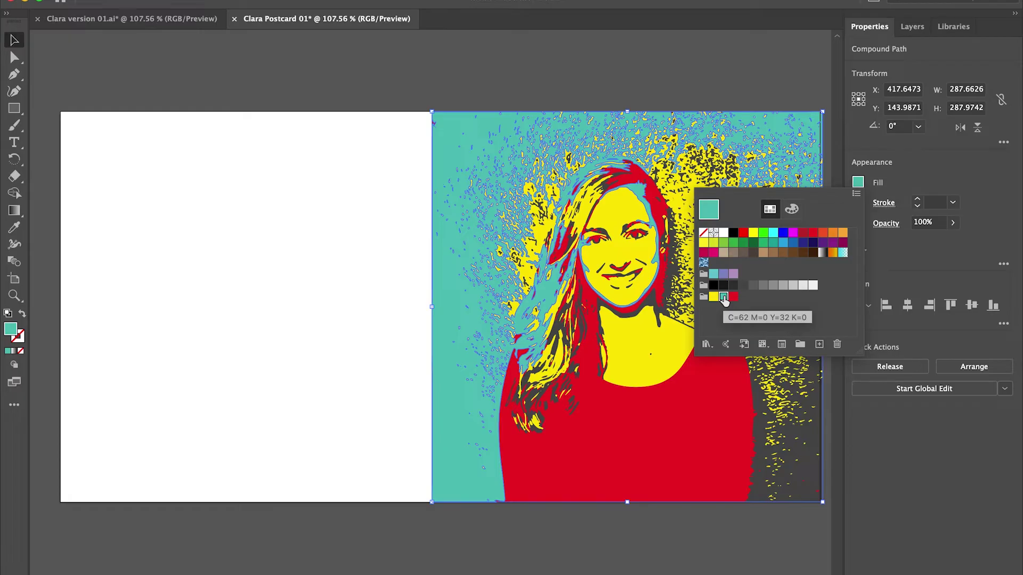
click(711, 96)
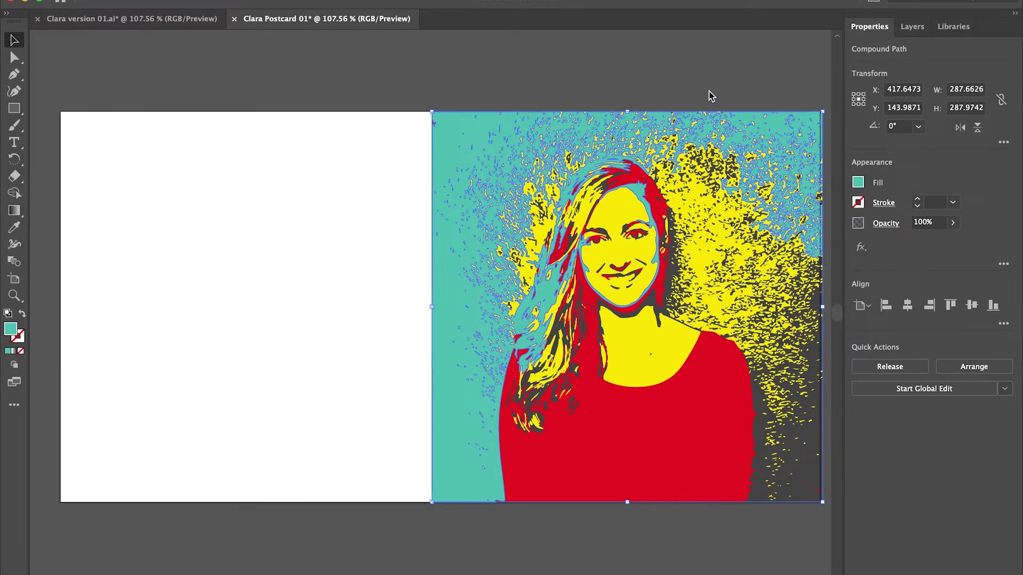
key(ctrl+z)
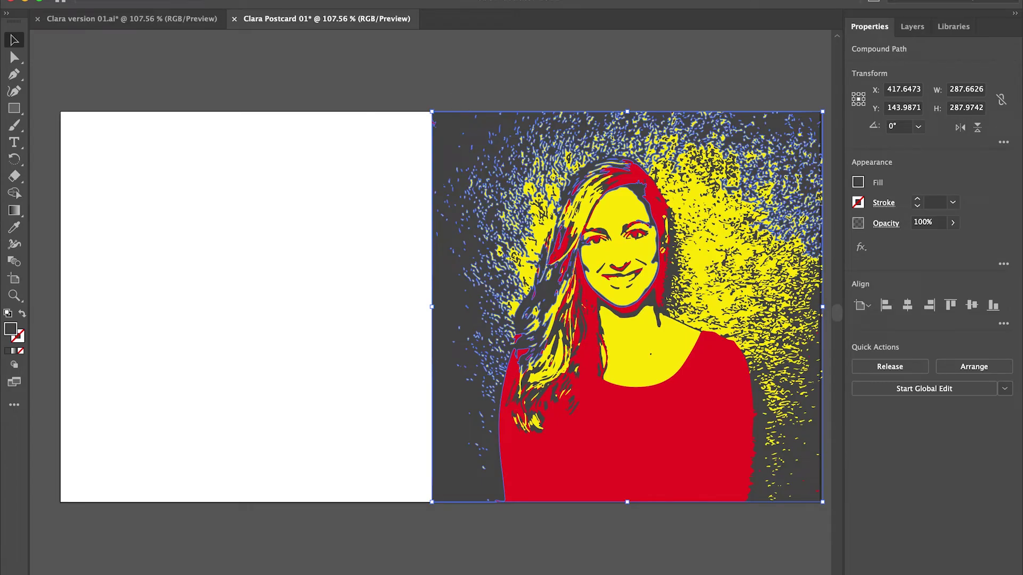
Select all shapes sharing the dark background fill and make them teal
click(250, 0)
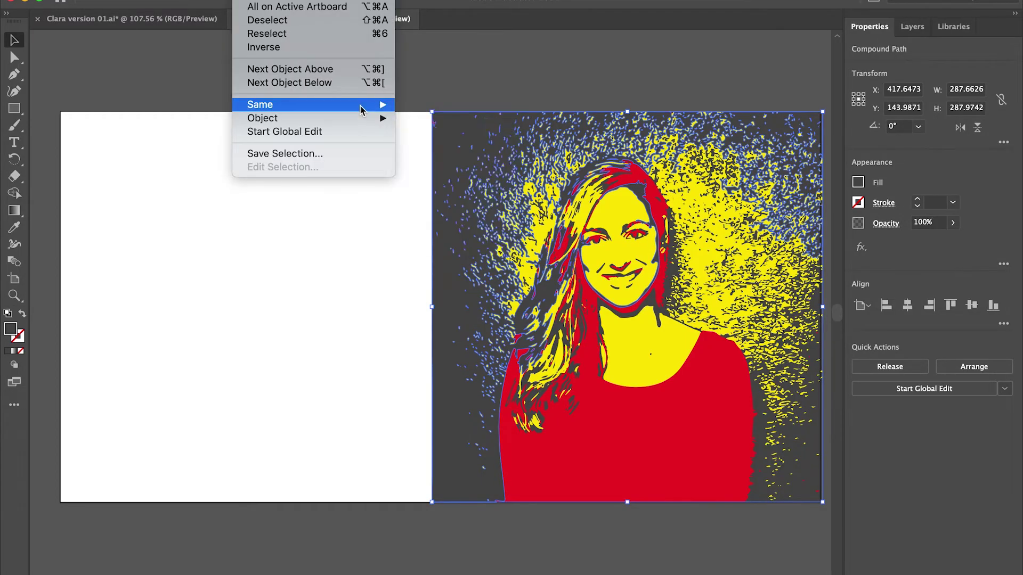
mouse_move(366, 109)
click(467, 159)
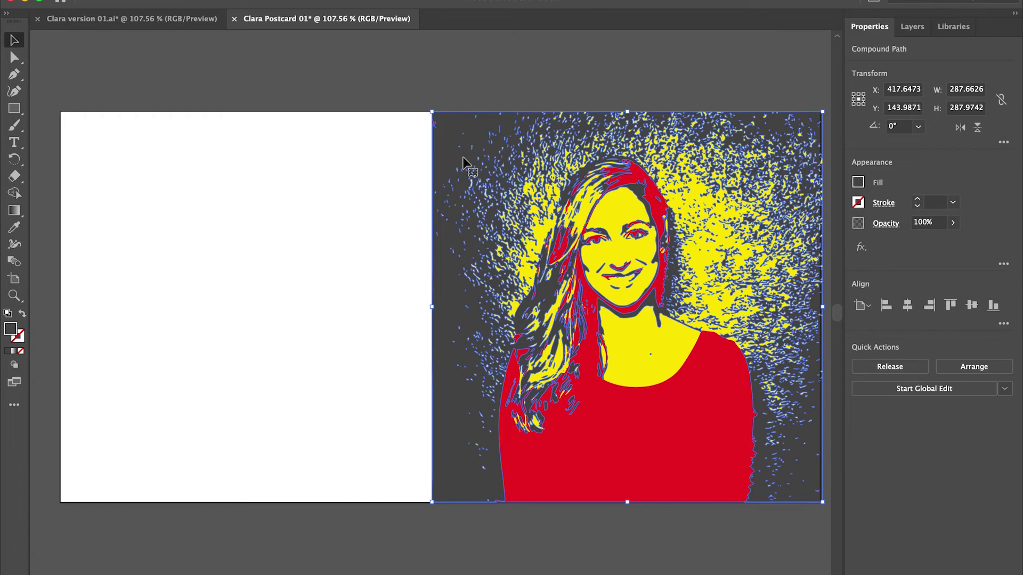
click(858, 183)
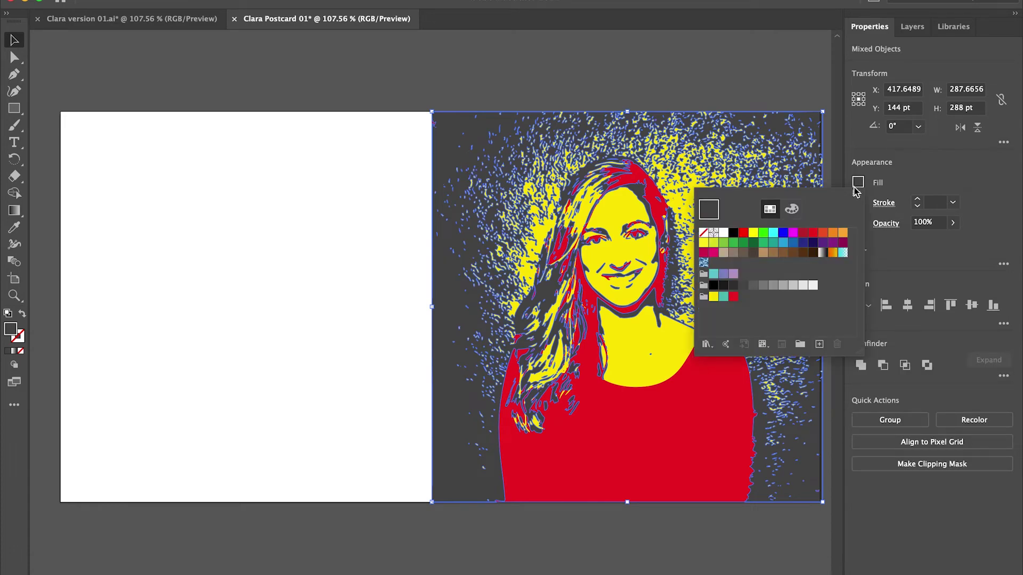
click(723, 297)
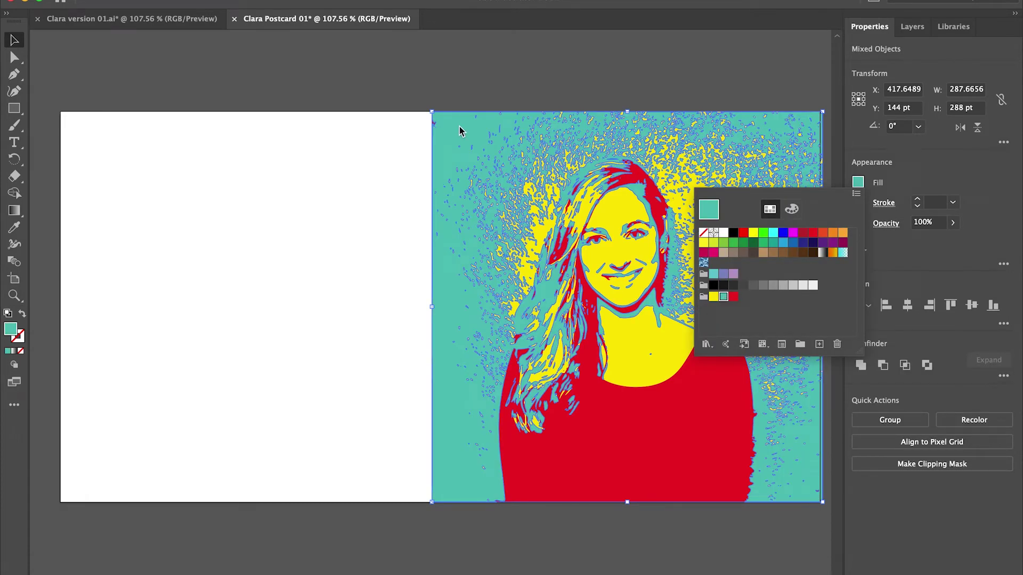
click(443, 88)
click(443, 88)
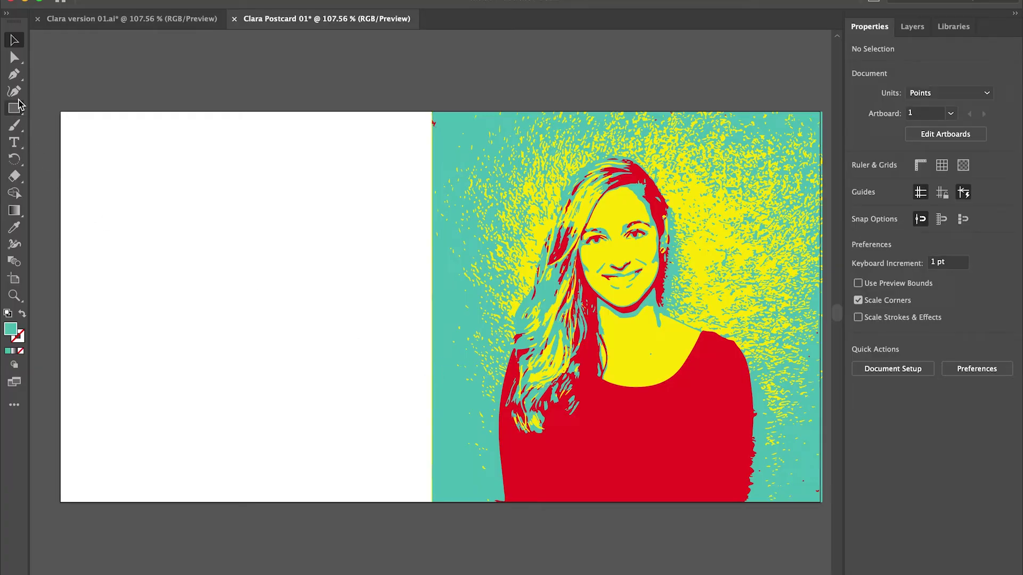
Draw a rectangle over the left half and align its top, left and bottom edges to the artboard
drag(19, 104, 439, 505)
click(14, 40)
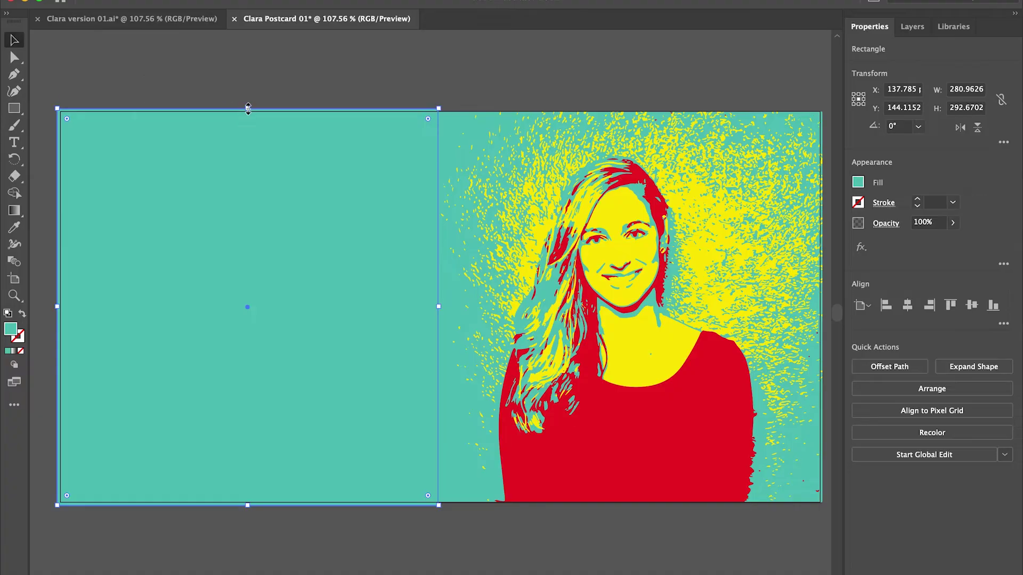
drag(247, 108, 247, 112)
drag(57, 308, 60, 308)
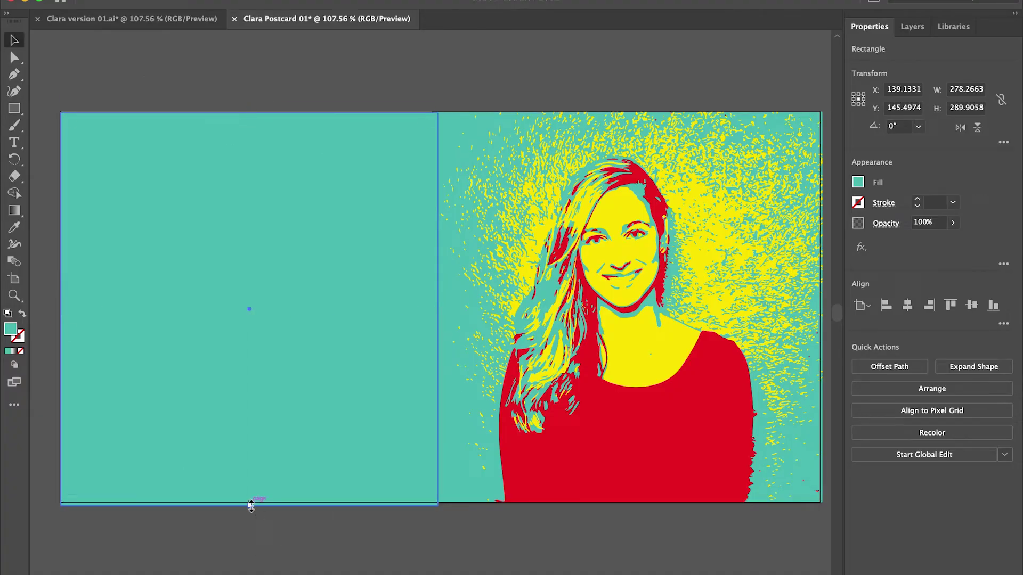
drag(248, 505, 250, 503)
click(249, 513)
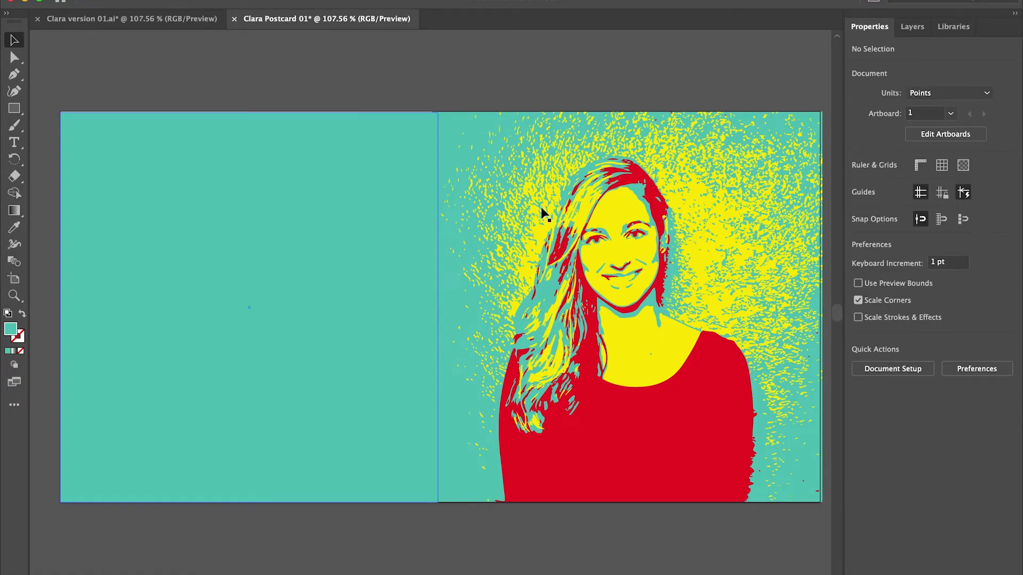
Type the subject's name as a text line on the teal panel and select it
click(14, 144)
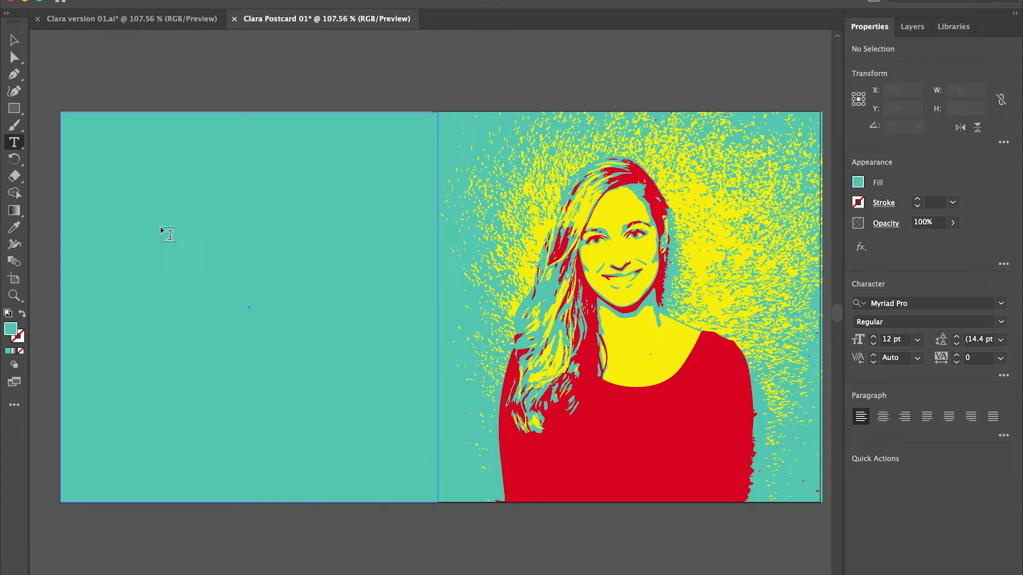
click(168, 234)
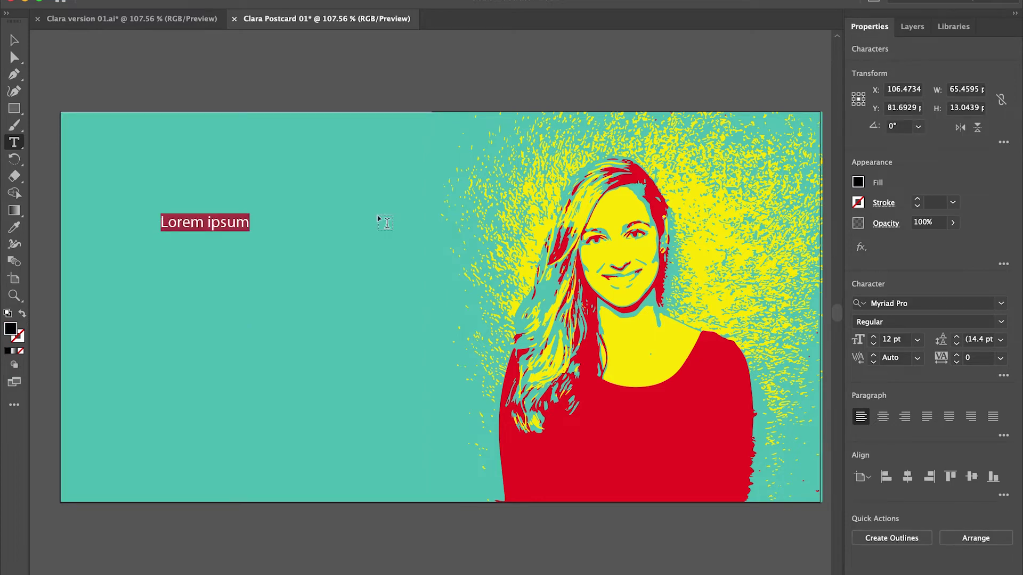
text(Clar)
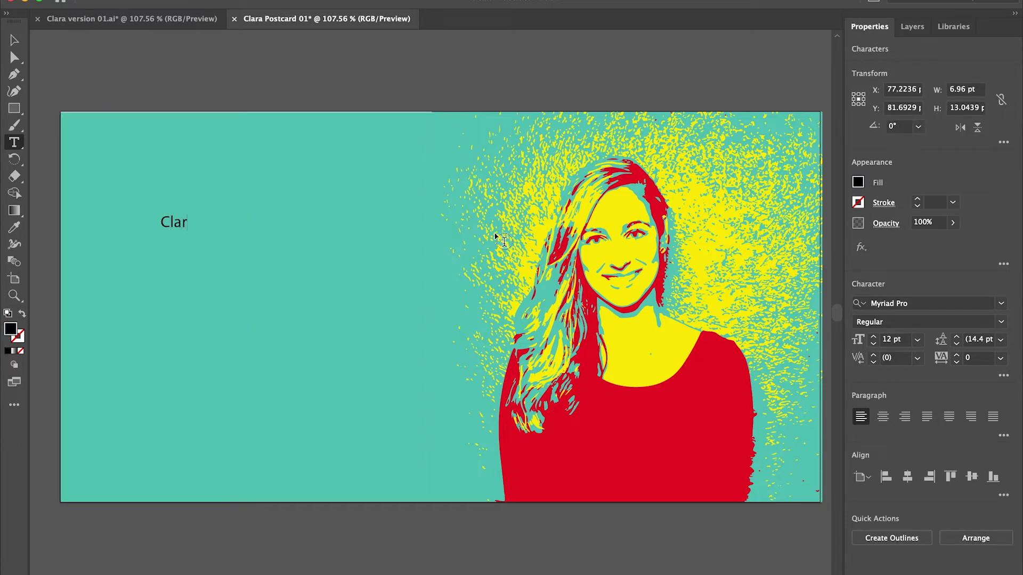
text(a Galan)
drag(236, 226, 159, 224)
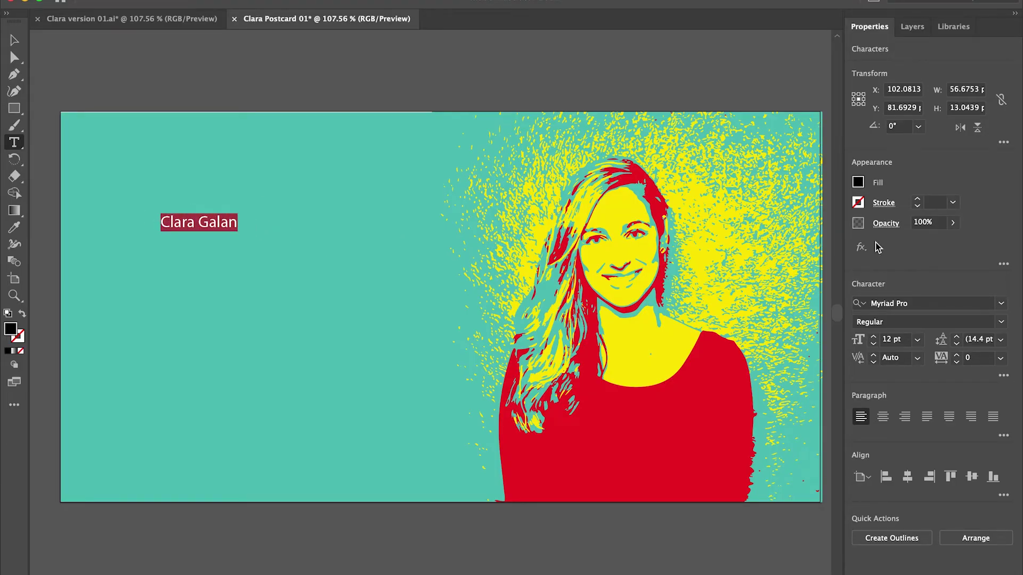
Set the name text to HWT Mardell, found by searching 'mar' in the font list
click(1001, 303)
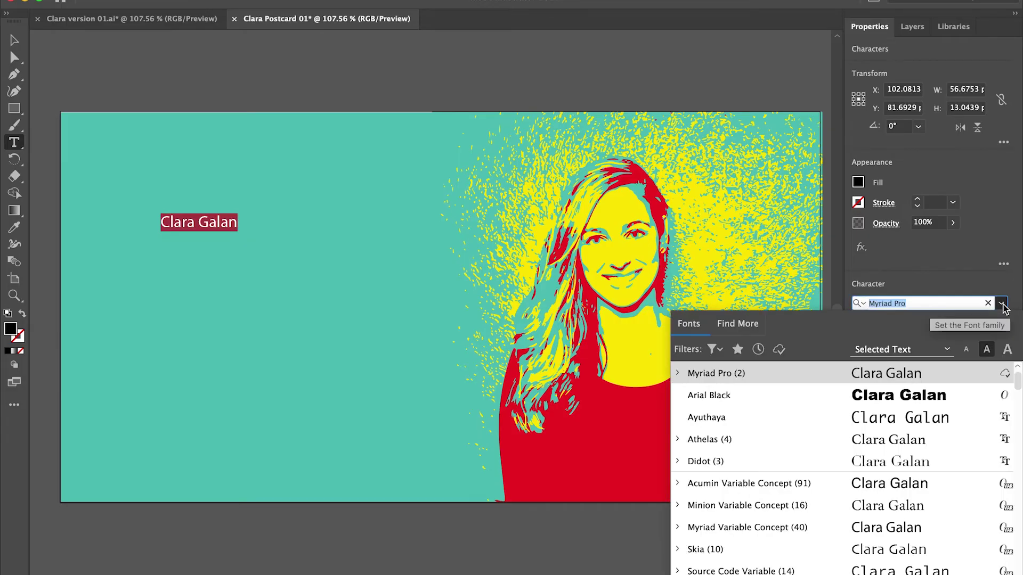
scroll(899, 478, down, 15)
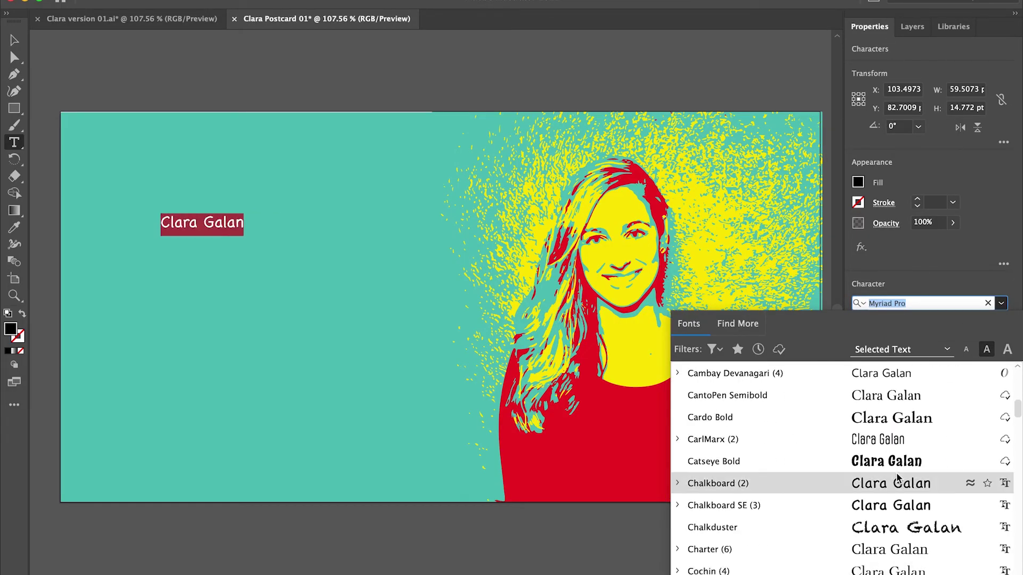
scroll(898, 533, down, 20)
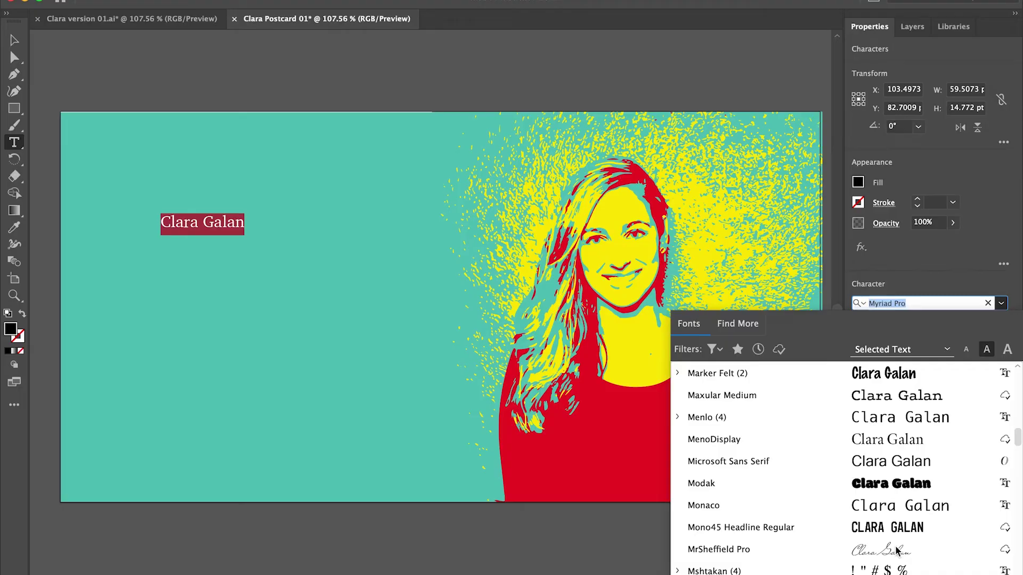
scroll(897, 551, down, 20)
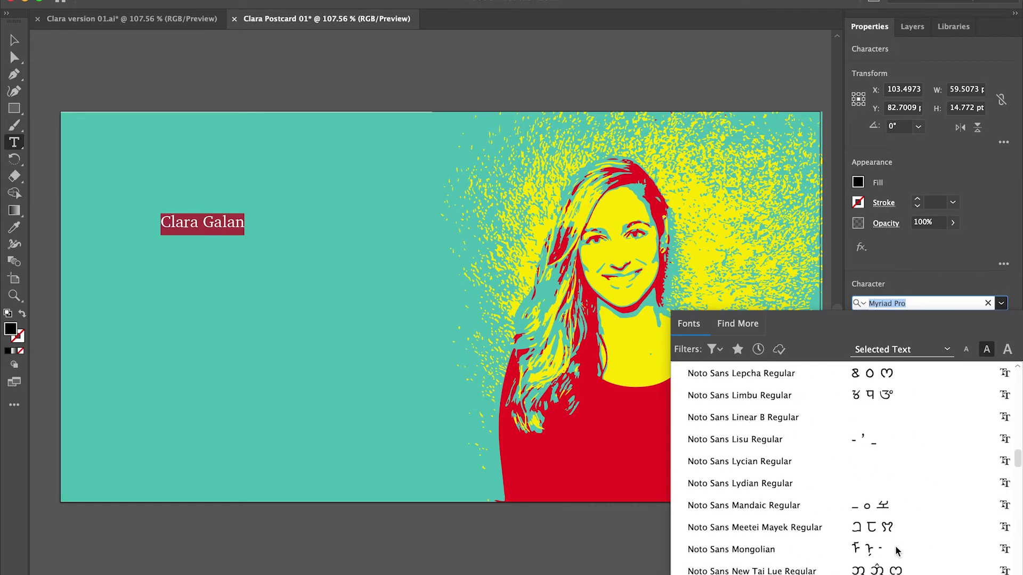
scroll(898, 552, up, 20)
scroll(898, 552, up, 15)
text(m)
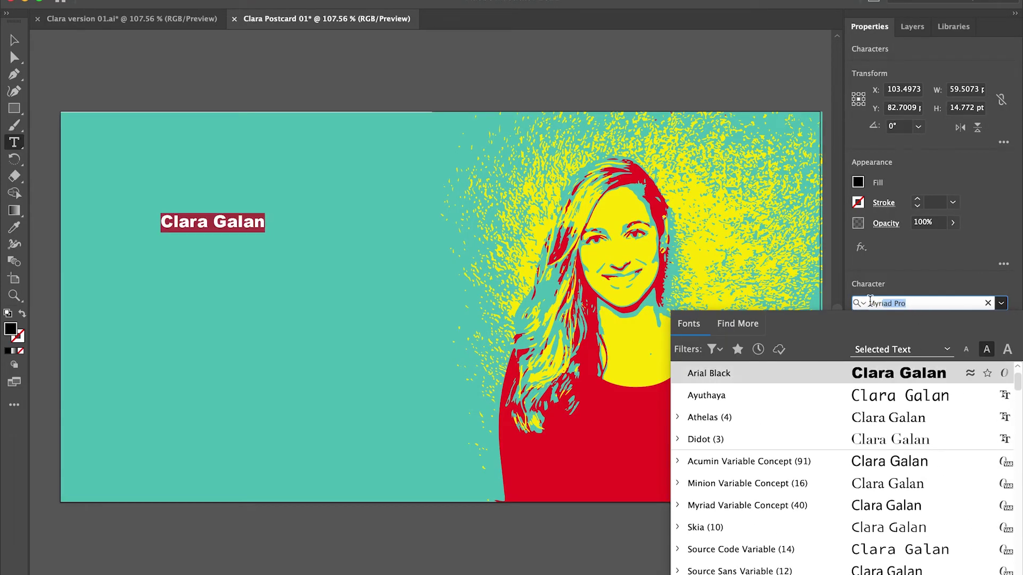
text(ar)
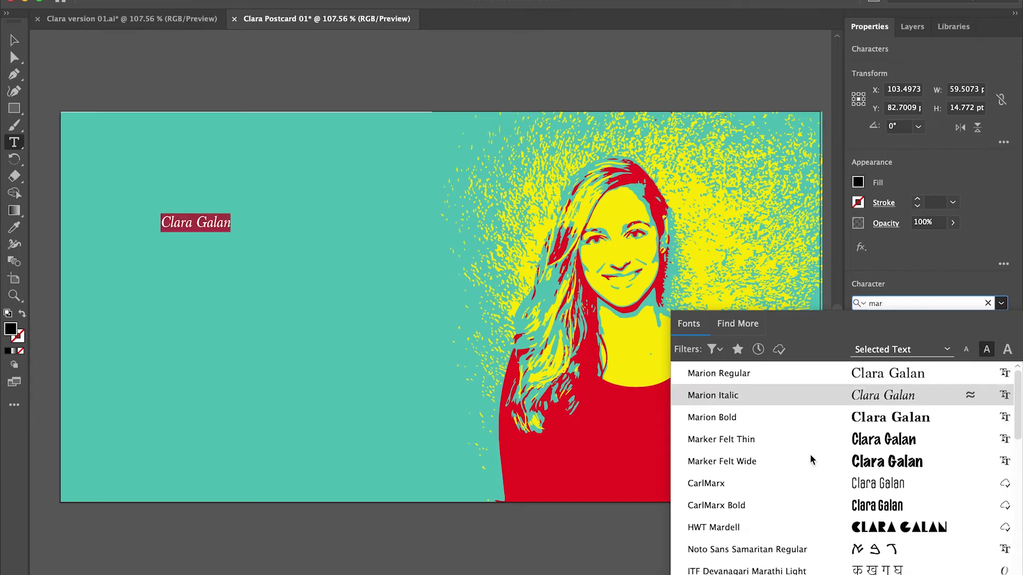
click(775, 535)
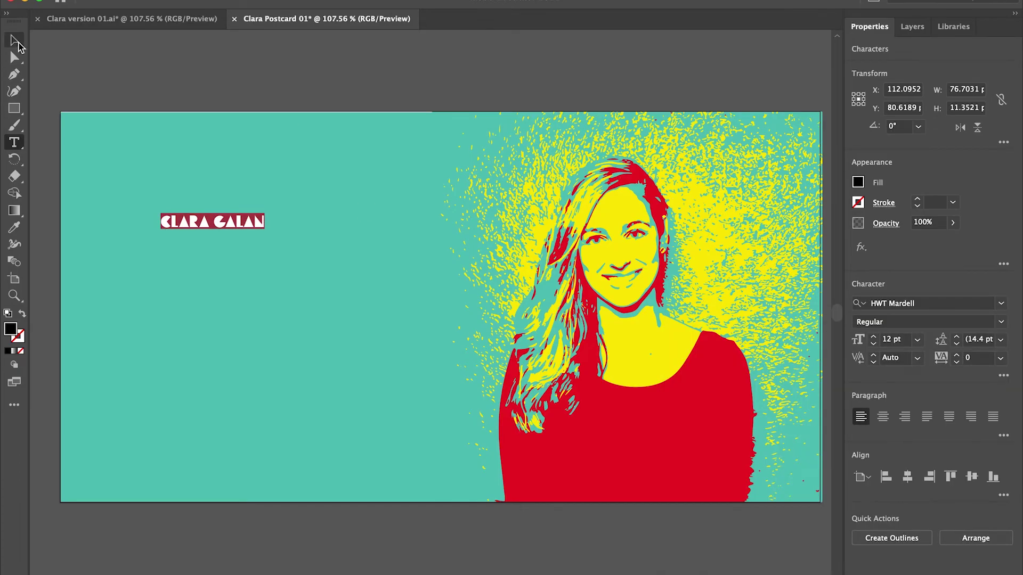
Rotate the name 90° to run vertically and scale it up to about 40.8 pt along the right edge
click(18, 46)
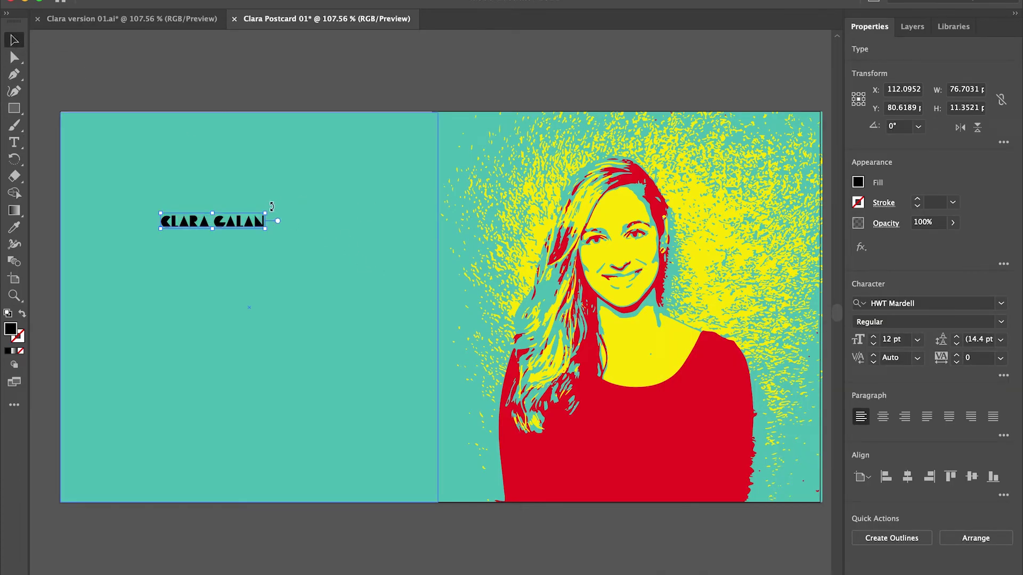
drag(289, 229, 276, 366)
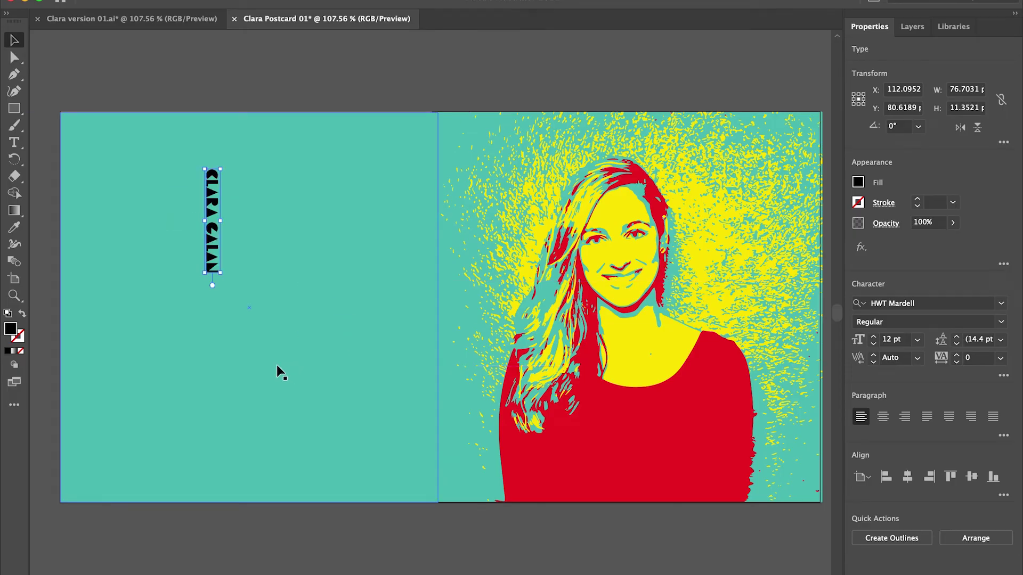
drag(222, 275, 425, 488)
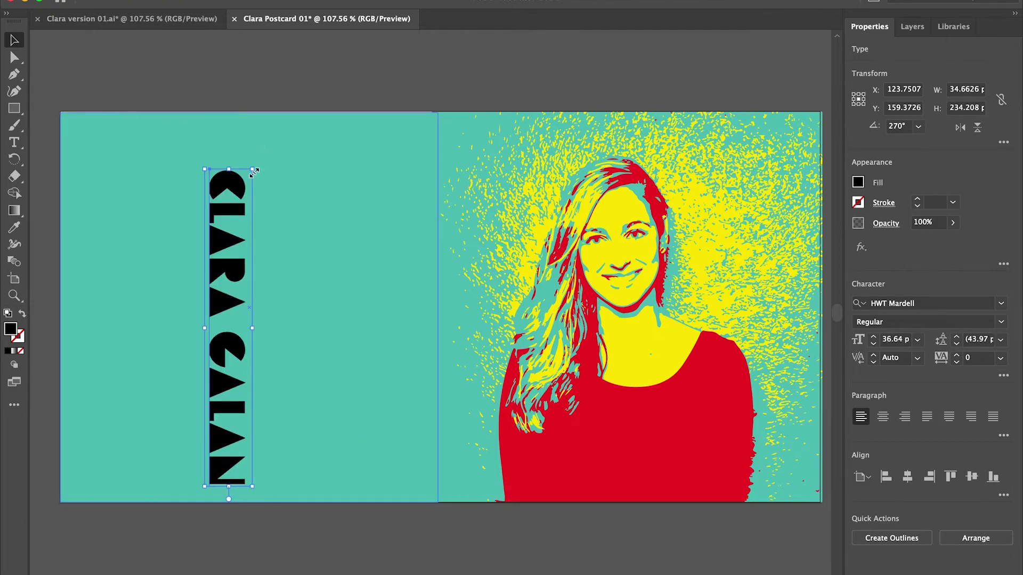
drag(251, 171, 778, 146)
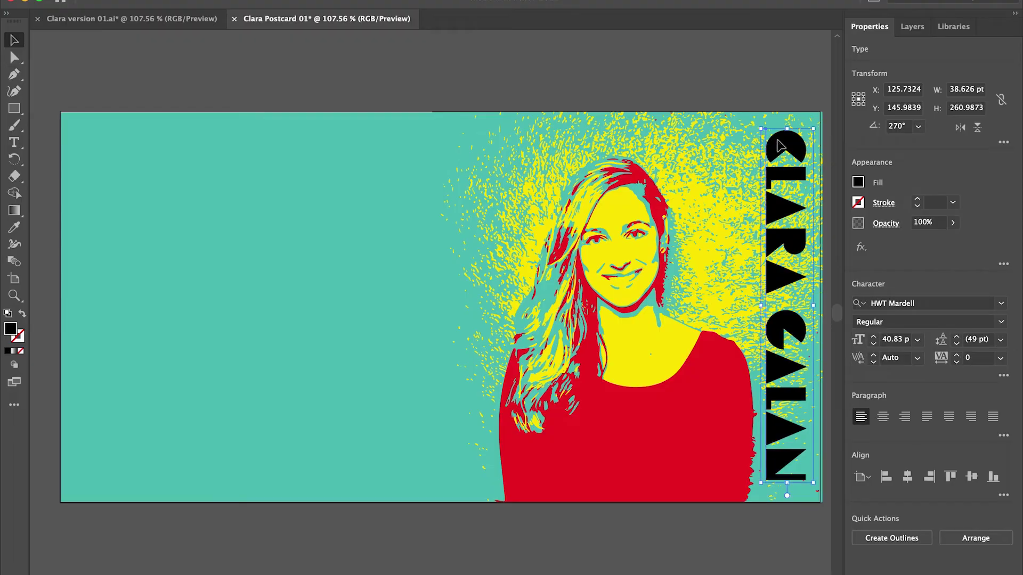
Colour the vertical name text red
click(858, 182)
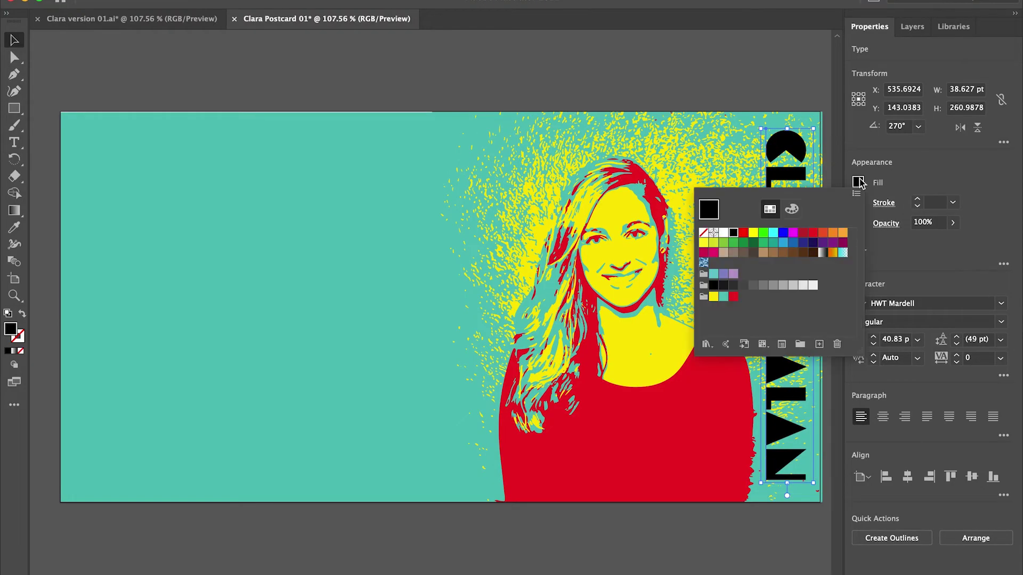
click(734, 297)
click(456, 85)
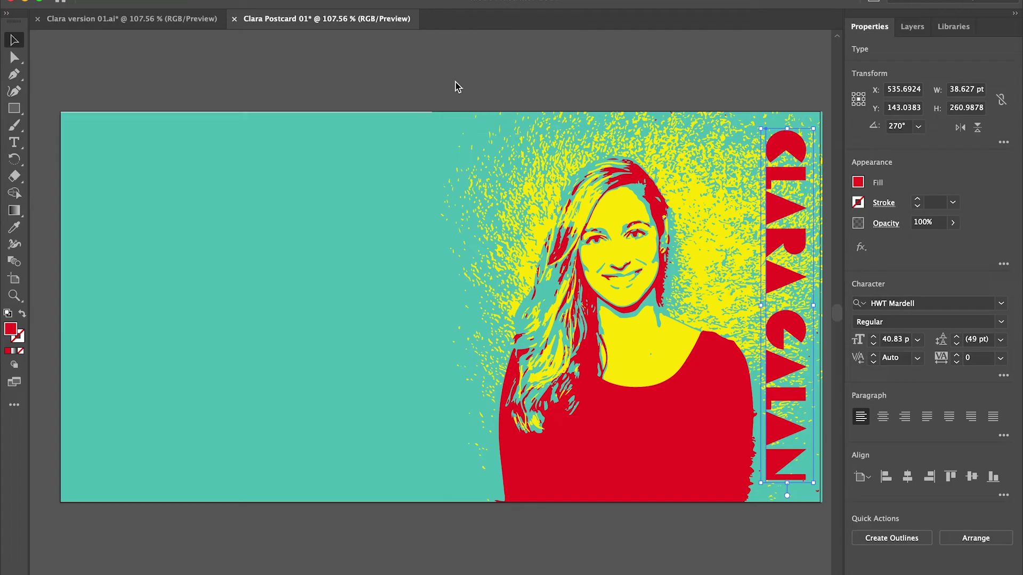
click(13, 143)
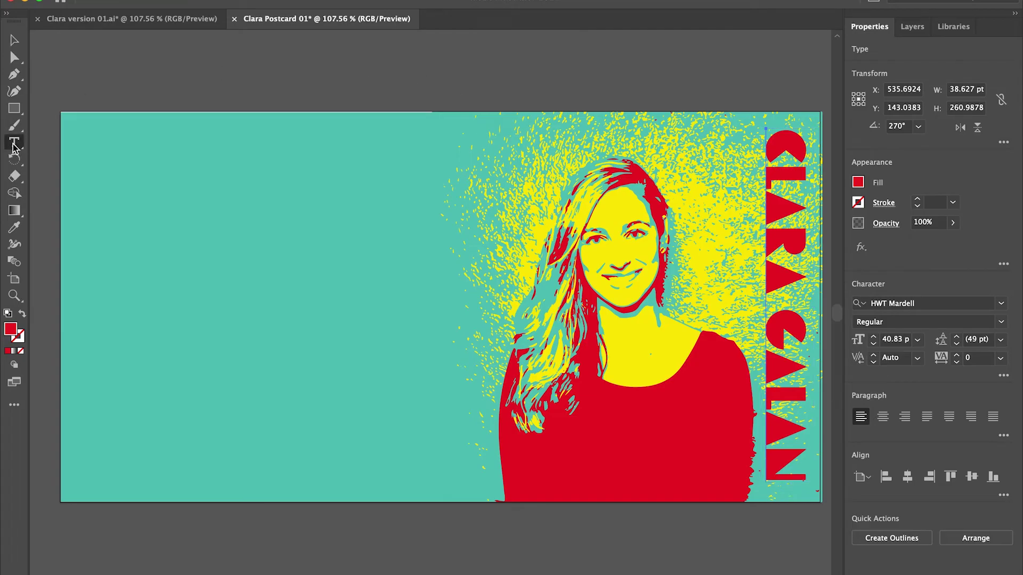
Type 'CREATIVITY HELPS US DESIGN, INVENT AND COMMUNICATE THE BEST POSSIBLE SOLUTIONS.' in a text area, coloured yellow
drag(117, 195, 401, 422)
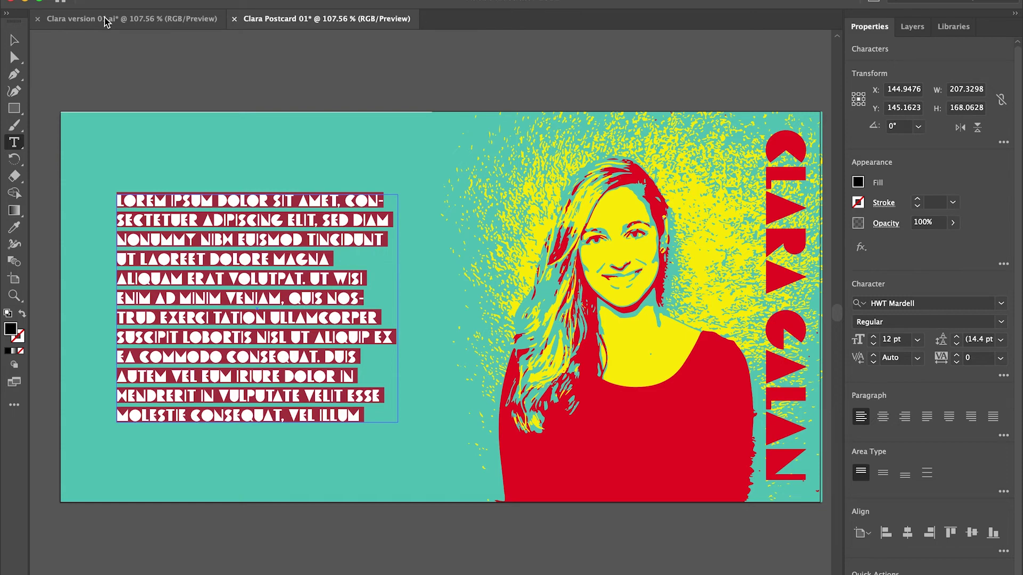
text(CREATIVITY)
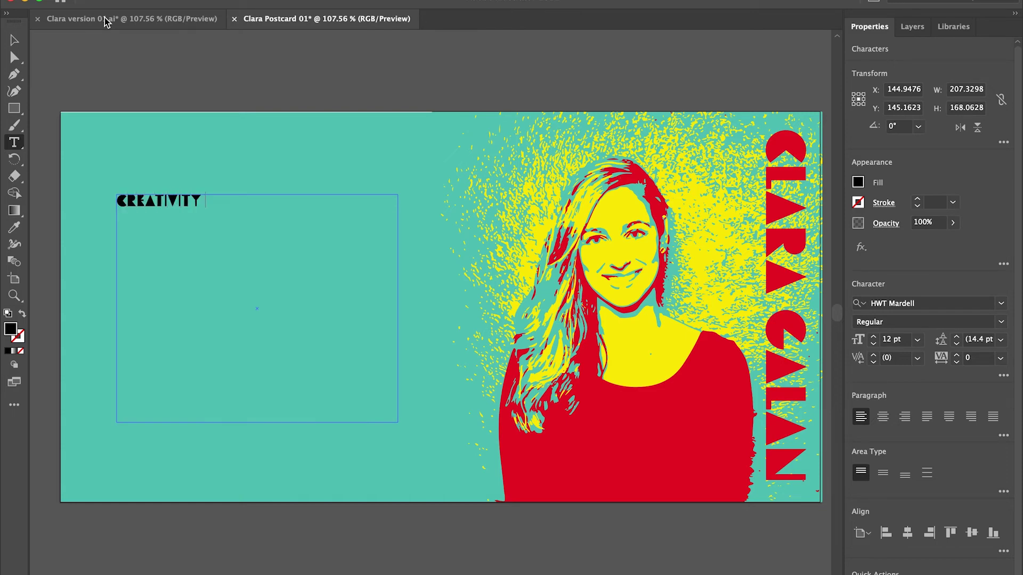
text( HELPS US DESIGN)
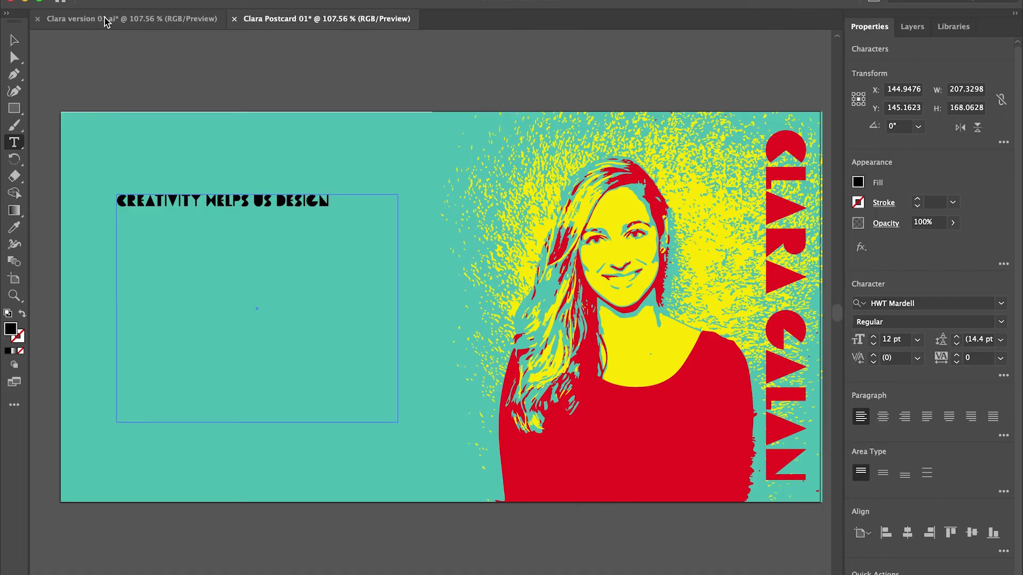
text(, INVENT AND COMMUNIC)
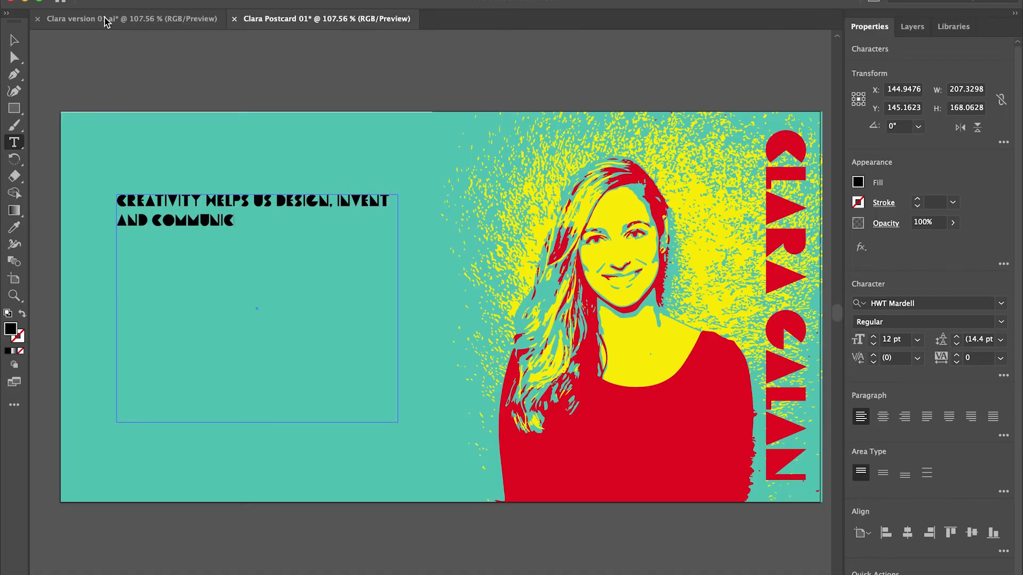
text(ATE THE BEST POSSIBLE SOLUT)
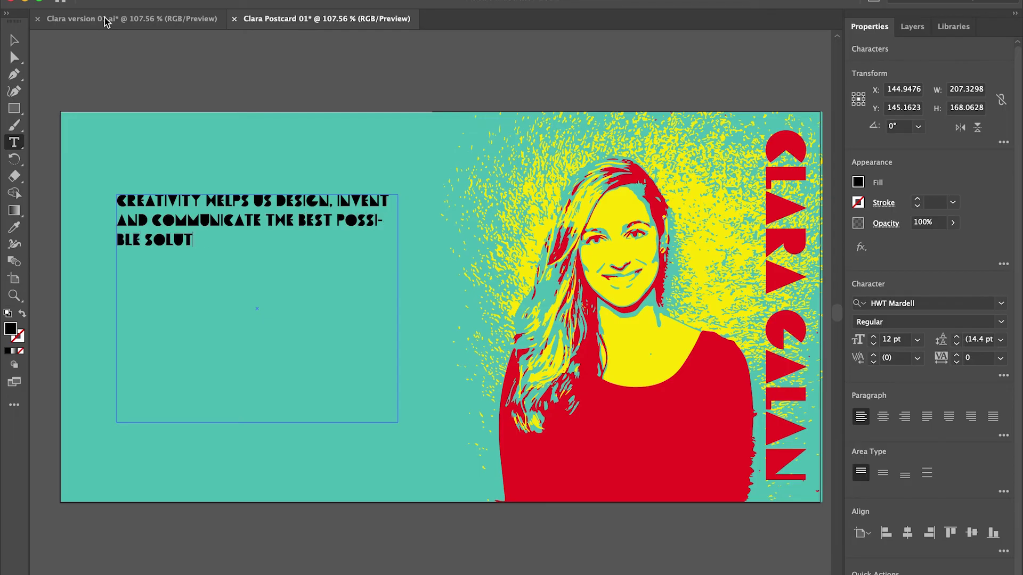
text(IONS.)
key(super+a)
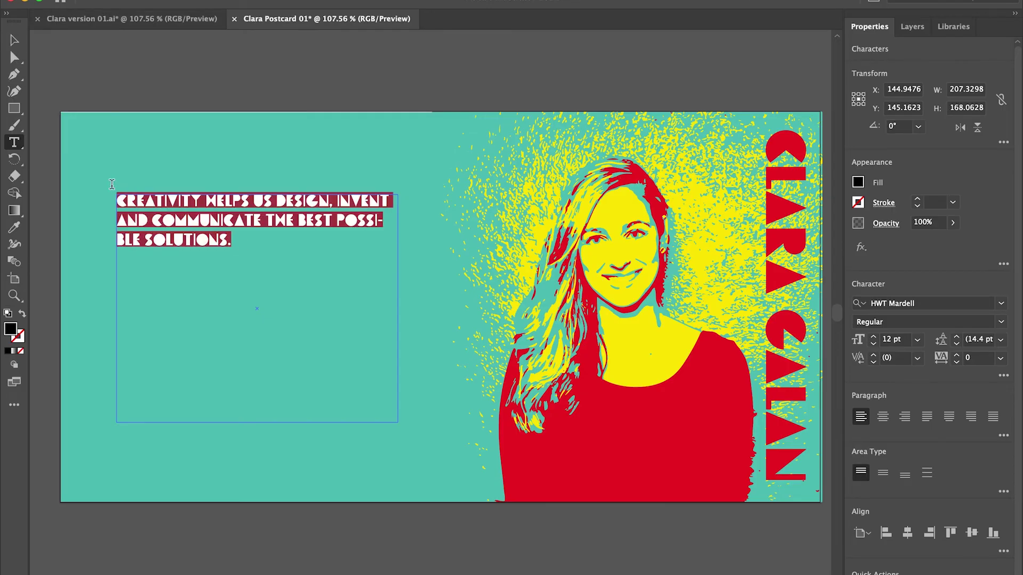
click(857, 182)
click(710, 295)
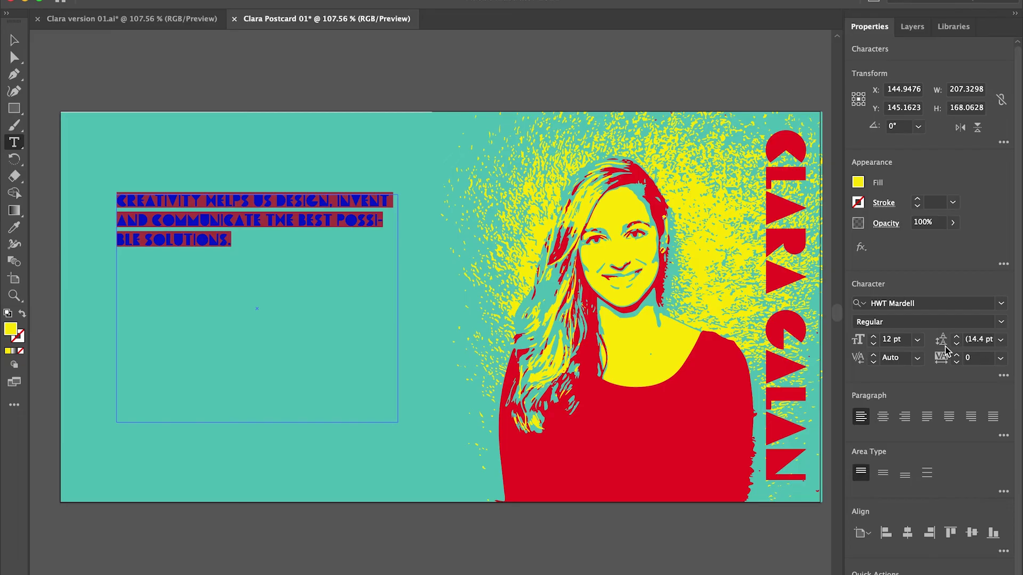
Raise the statement to 26 pt and enlarge its frame so it reflows
click(872, 338)
click(873, 338)
click(873, 338)
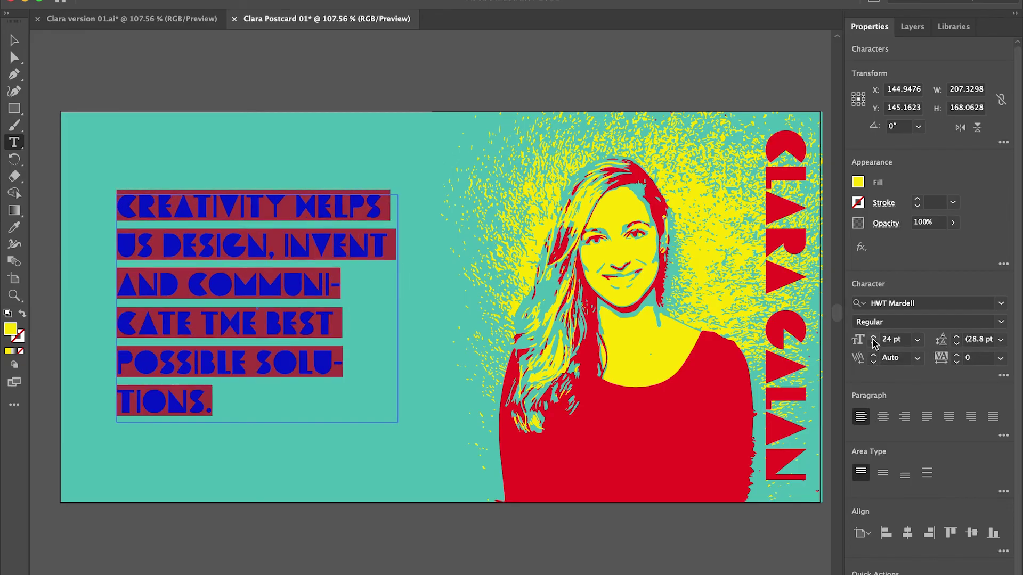
click(873, 338)
key(Escape)
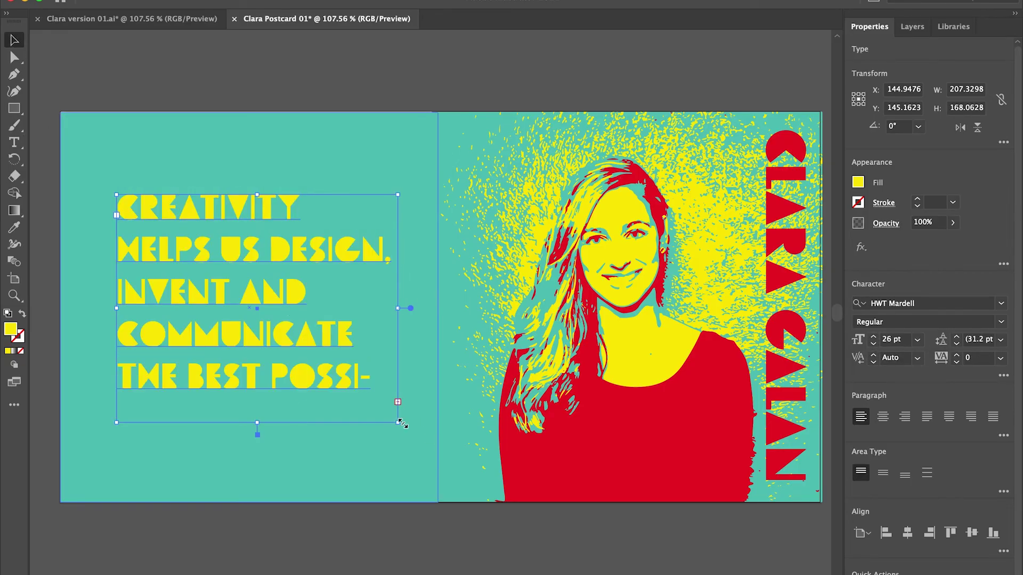
drag(398, 423, 410, 445)
Turn off hyphenation, widen the frame, and move the statement lower left, keeping the teal background in place
click(1003, 435)
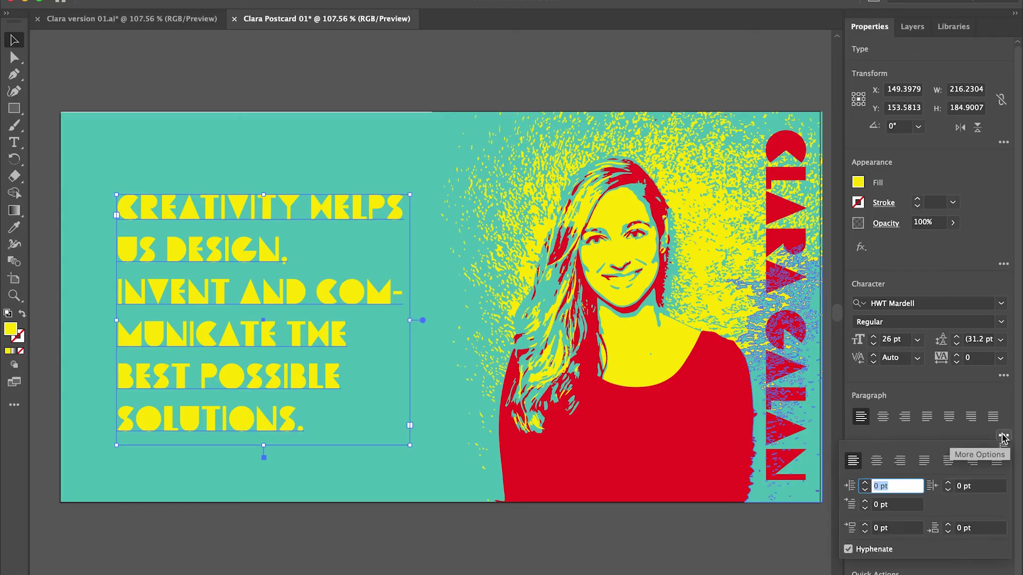
click(848, 549)
drag(413, 442, 432, 433)
drag(289, 321, 269, 333)
drag(222, 151, 238, 142)
drag(245, 248, 237, 265)
Export the artboard as PNG 'Clara Postcard 01.png' at High (300 ppi) resolution
click(782, 280)
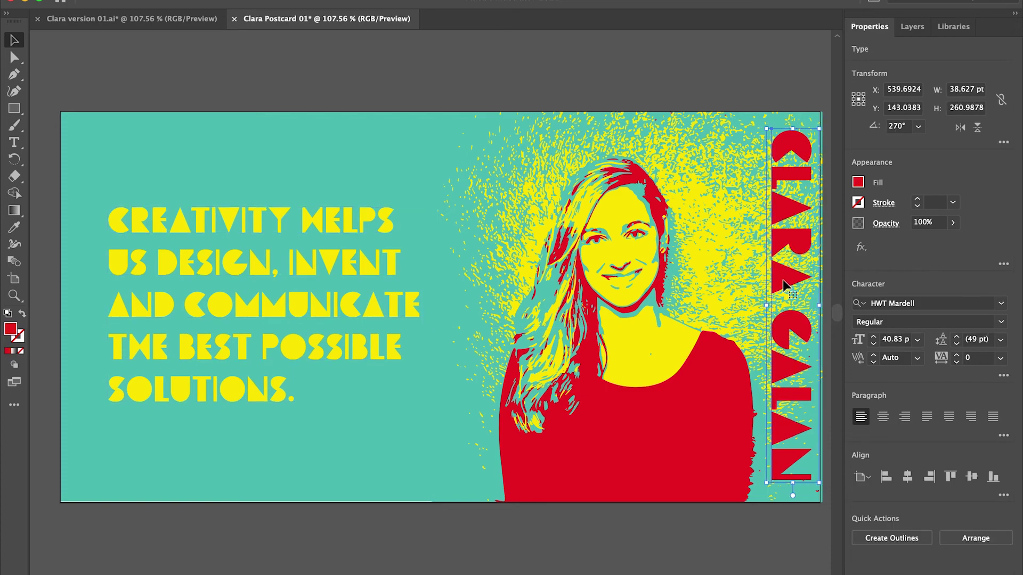
click(570, 90)
click(107, 1)
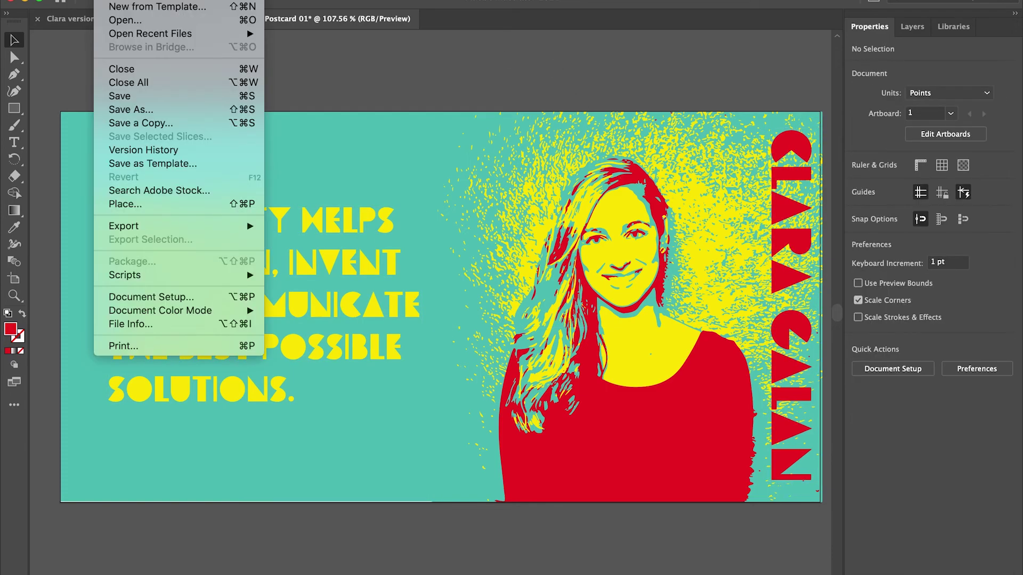
mouse_move(171, 228)
click(290, 241)
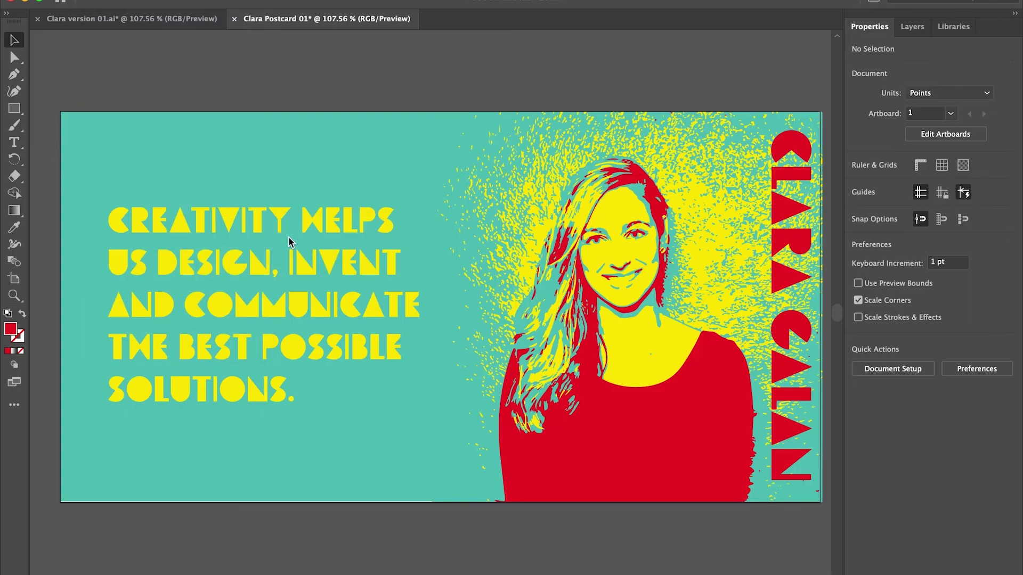
click(412, 223)
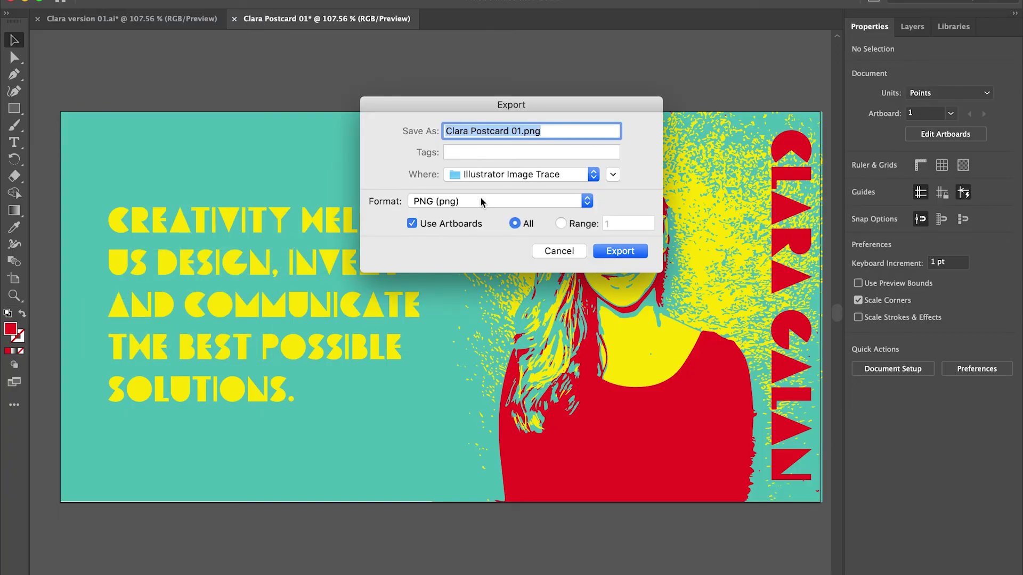
click(620, 251)
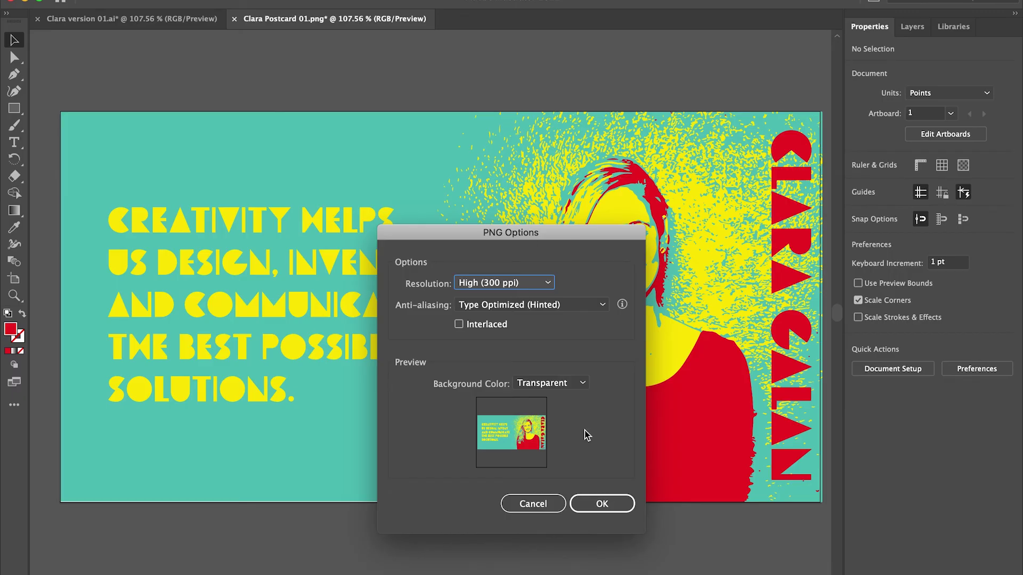
click(602, 505)
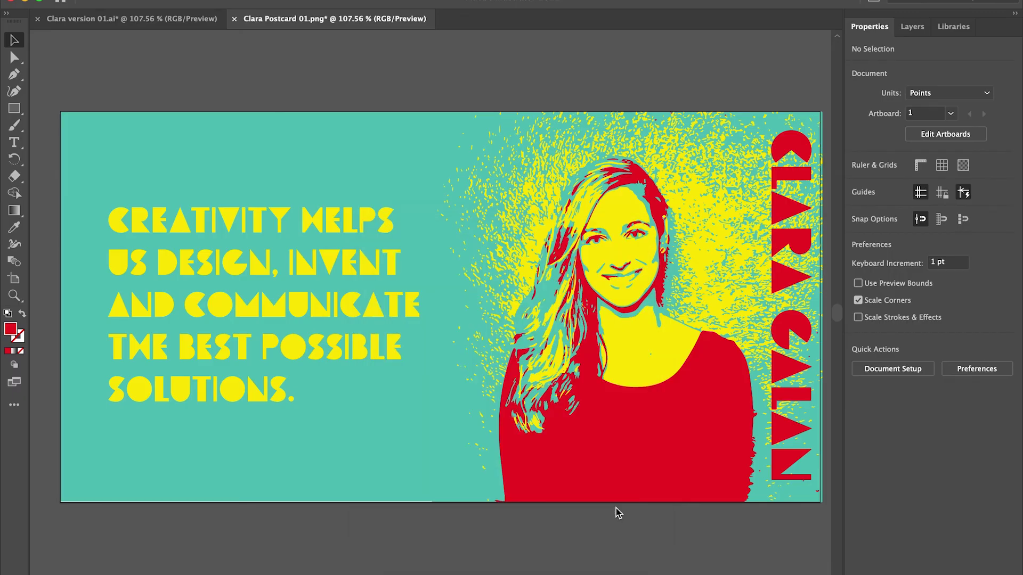